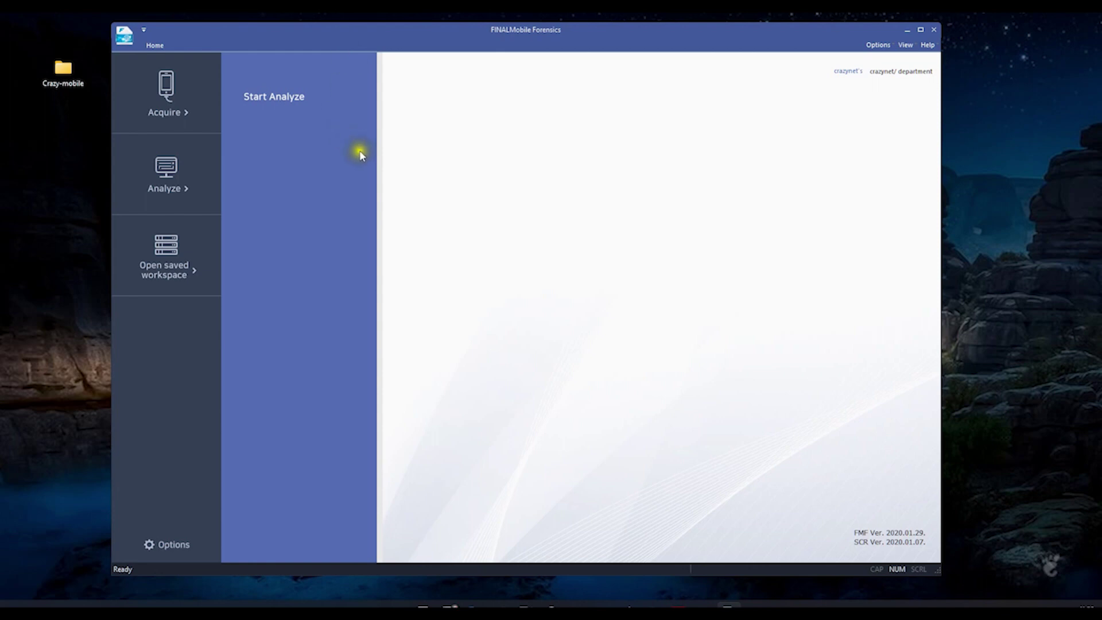
Start a new evidence acquisition.
left_click(185, 98)
left_click(179, 112)
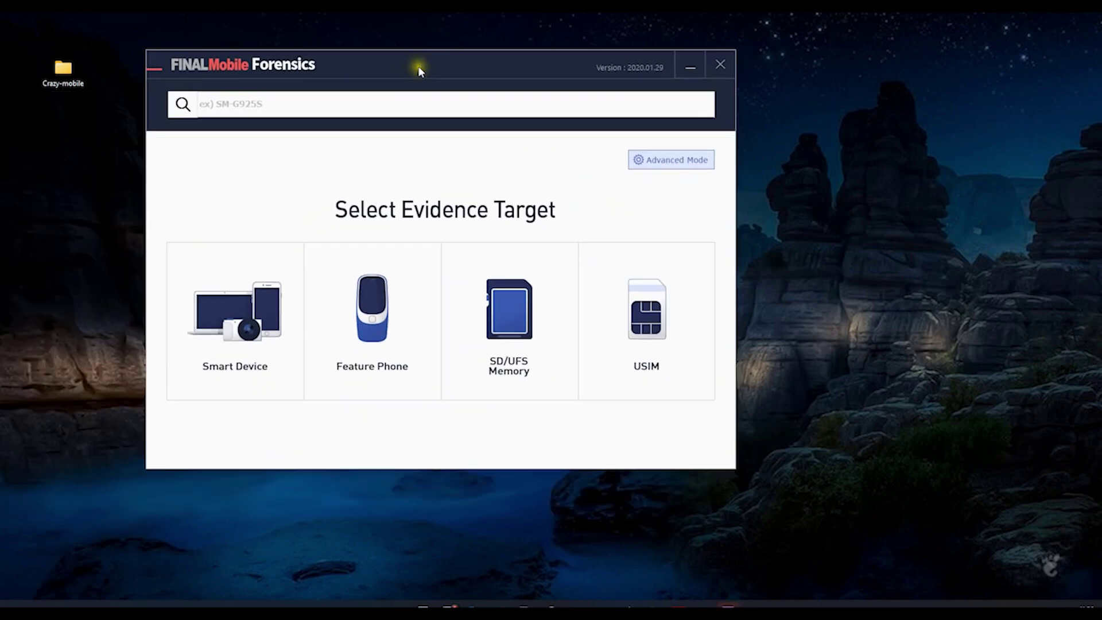
left_click(393, 371)
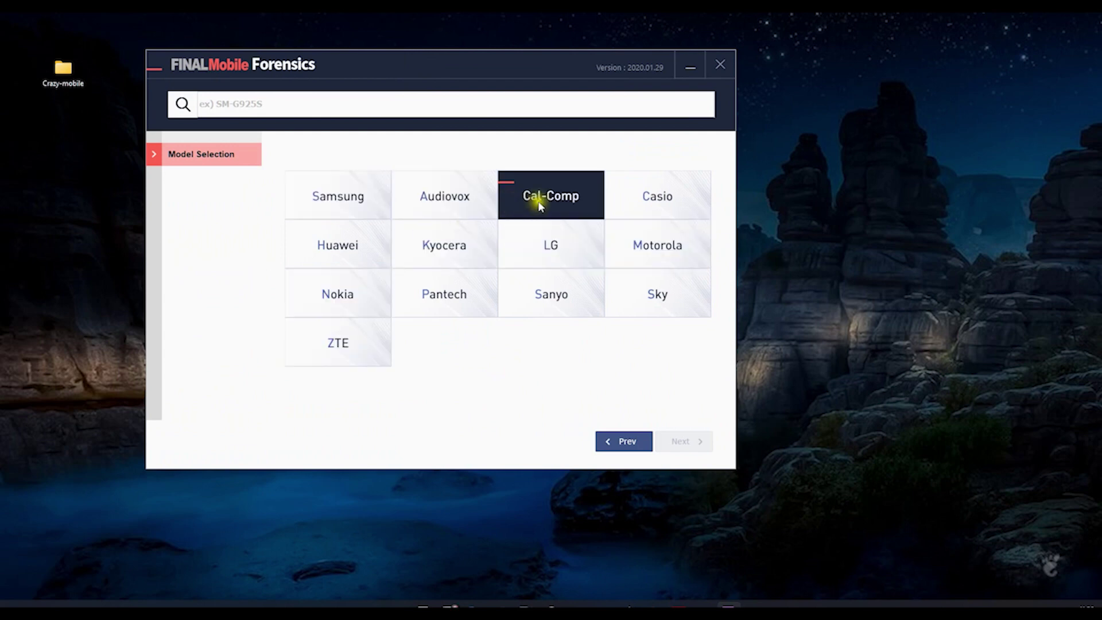
left_click(624, 441)
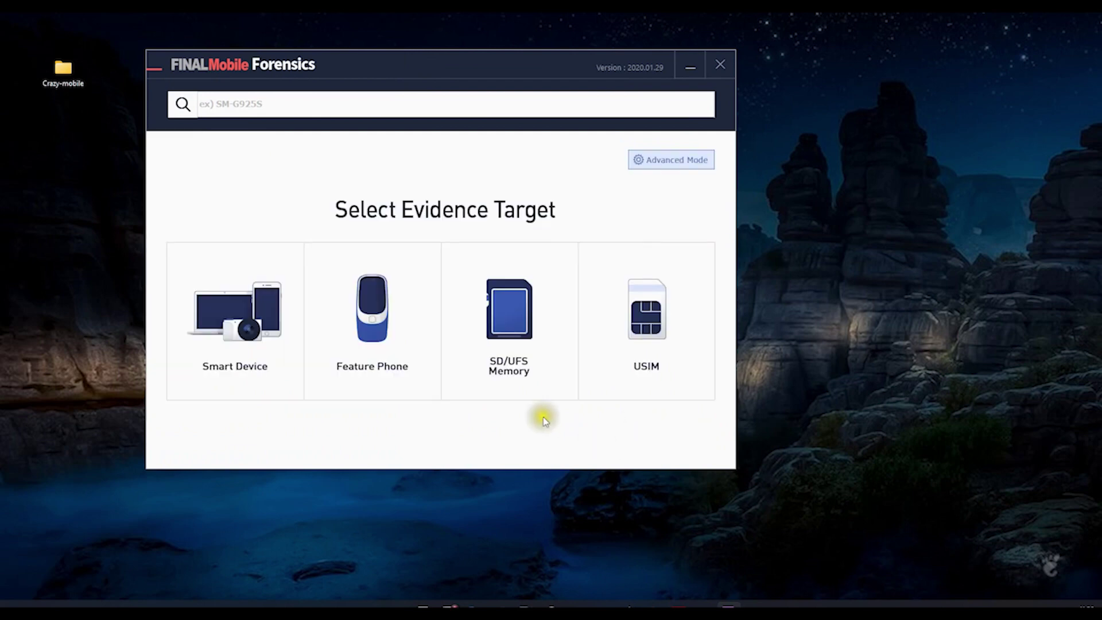
left_click(263, 354)
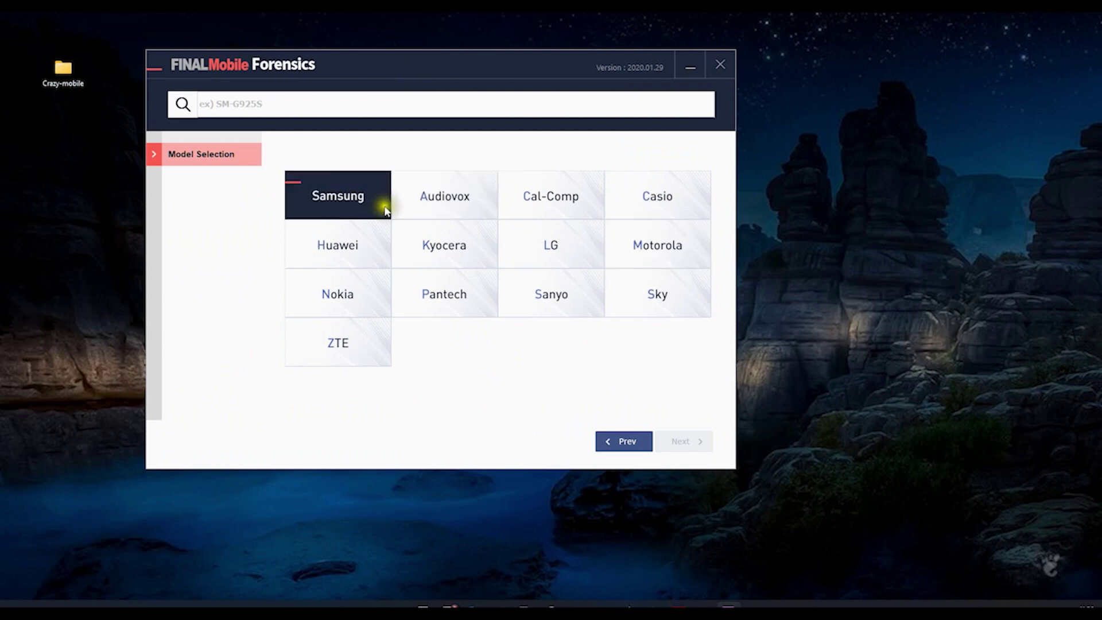
left_click(623, 440)
Set the evidence target to a smart device on the Android platform, from the [Others] manufacturer group.
left_click(263, 353)
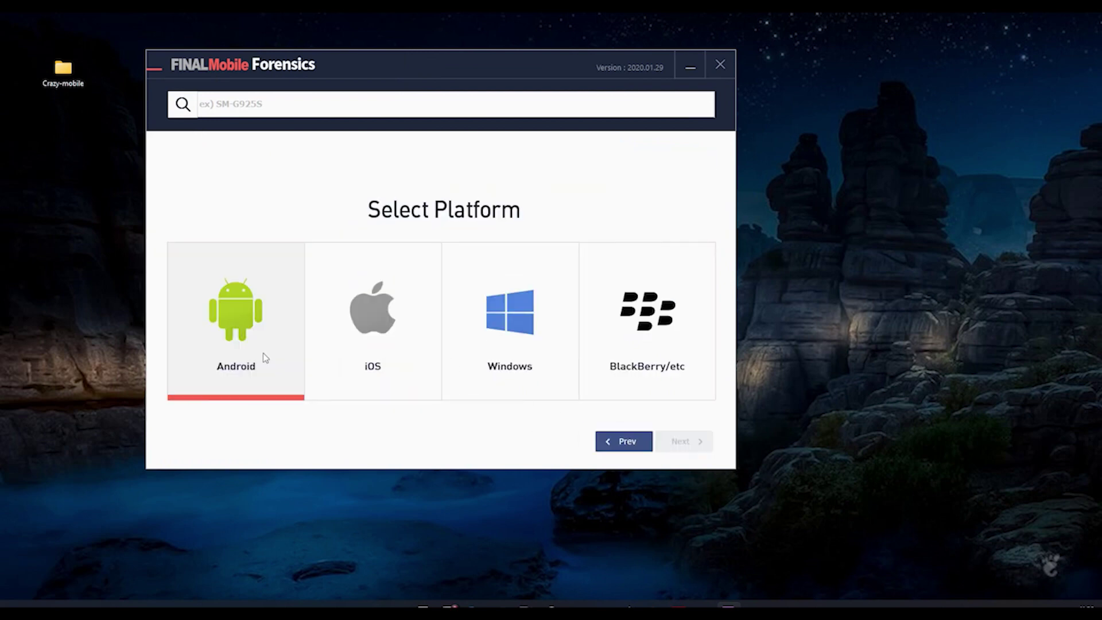
left_click(263, 353)
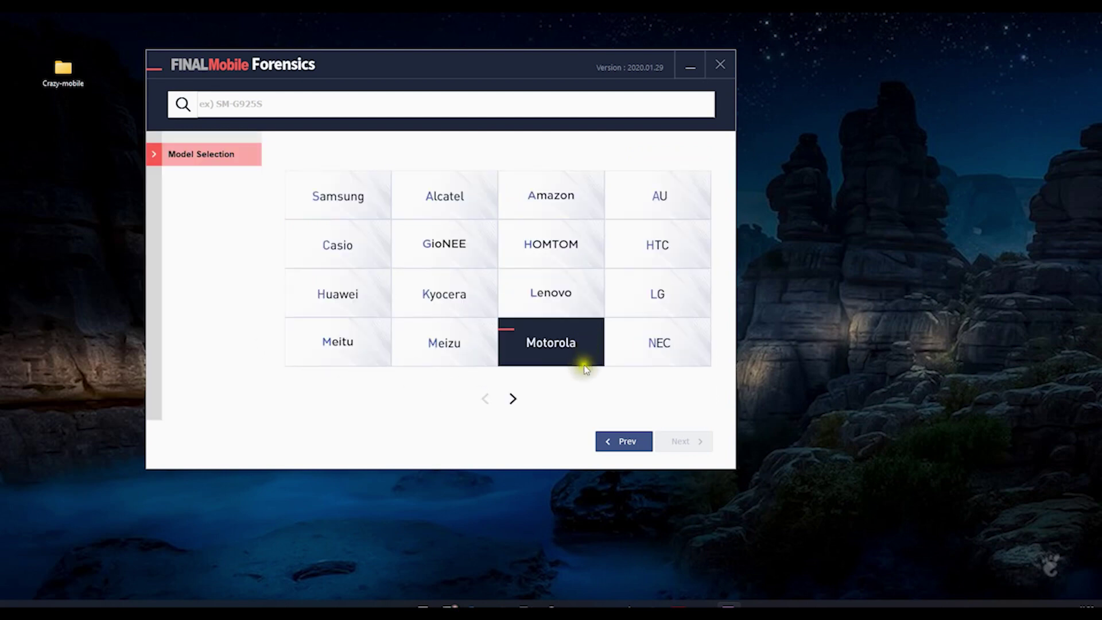
left_click(515, 399)
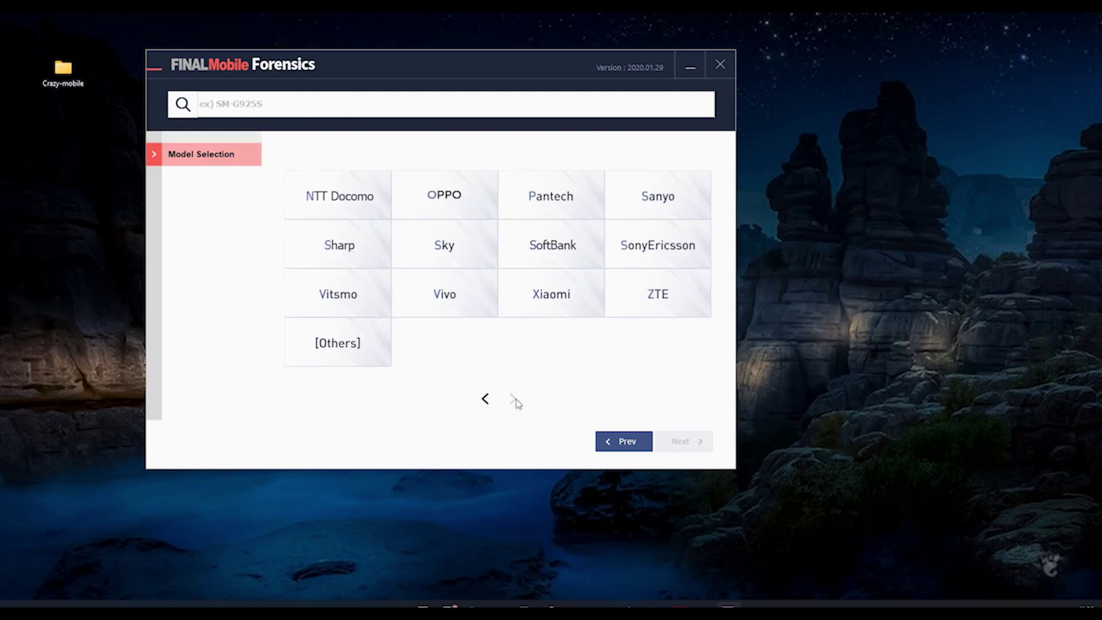
left_click(349, 356)
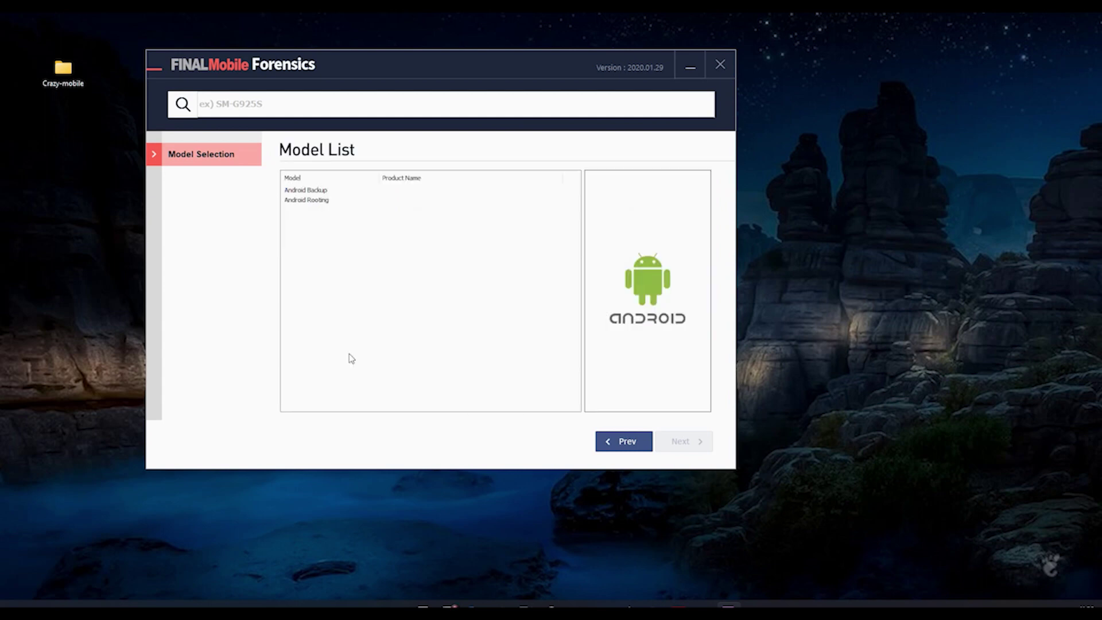
Choose the Android Backup model and agree to install the custom app that gathers SMS and call history logs.
left_click(304, 190)
left_click(683, 440)
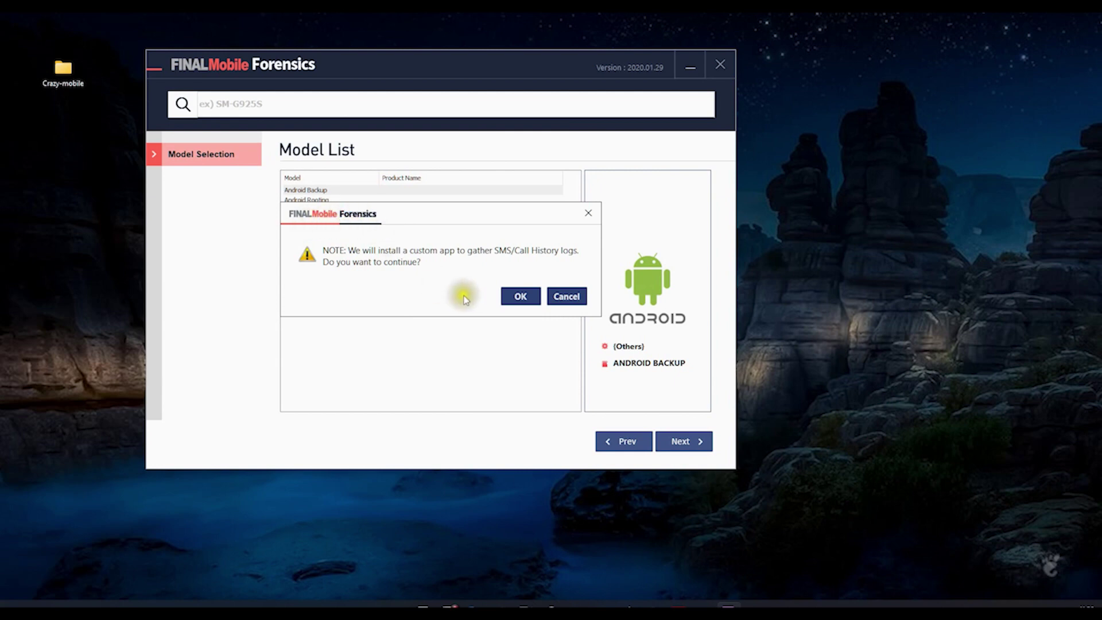
left_click(516, 297)
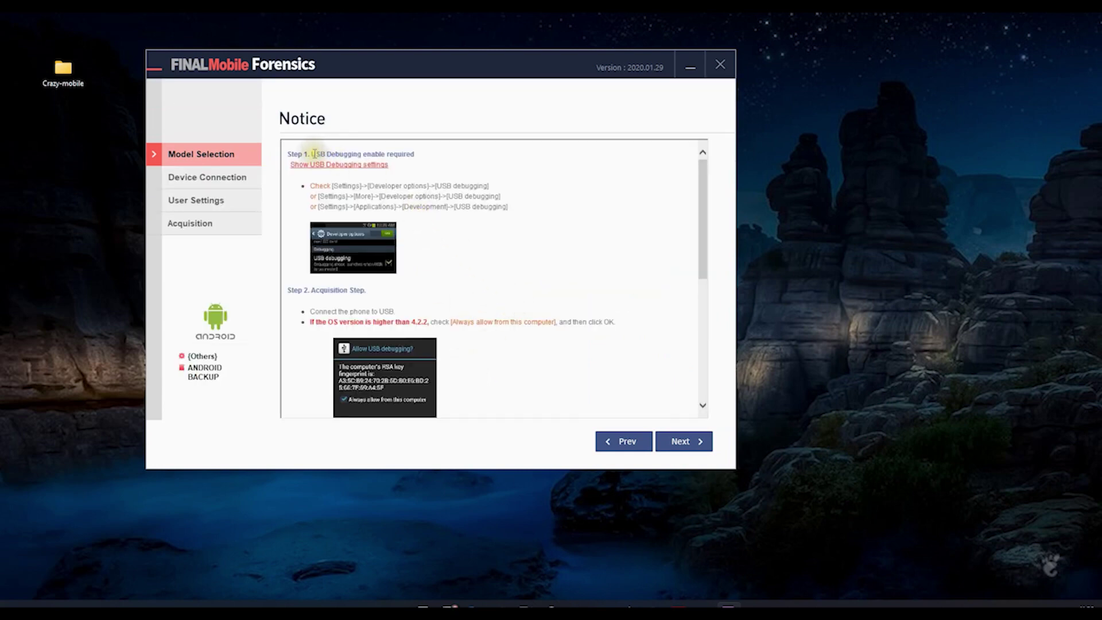
Review the USB debugging requirement in the notice, and continue to the user settings with the recommended USB Composite Device.
left_click_drag(312, 154, 362, 154)
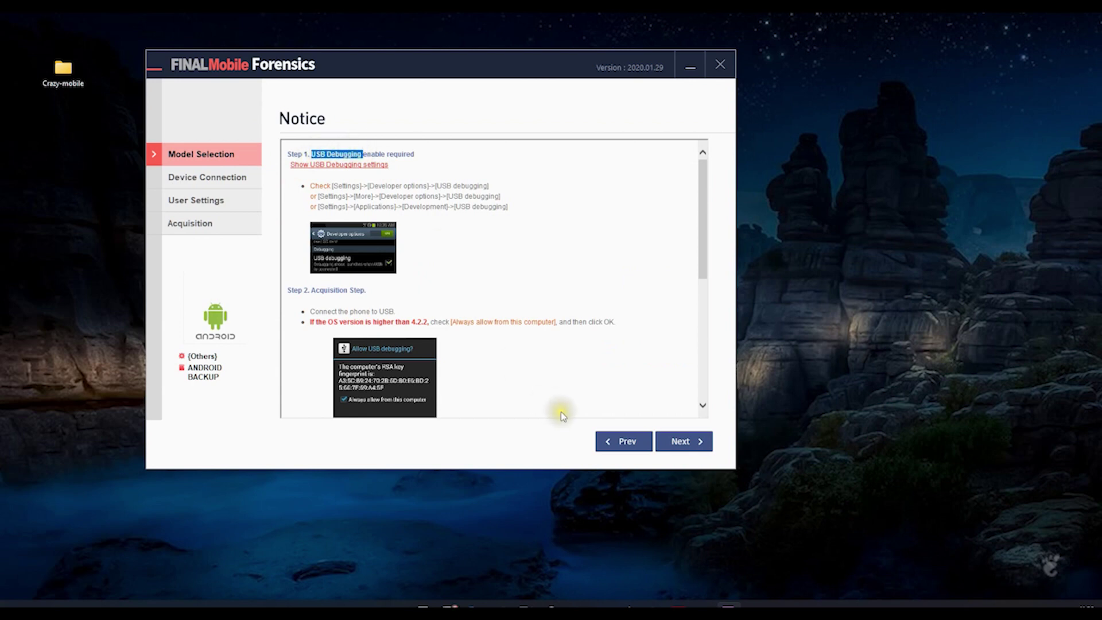
left_click(673, 435)
left_click_drag(312, 154, 361, 148)
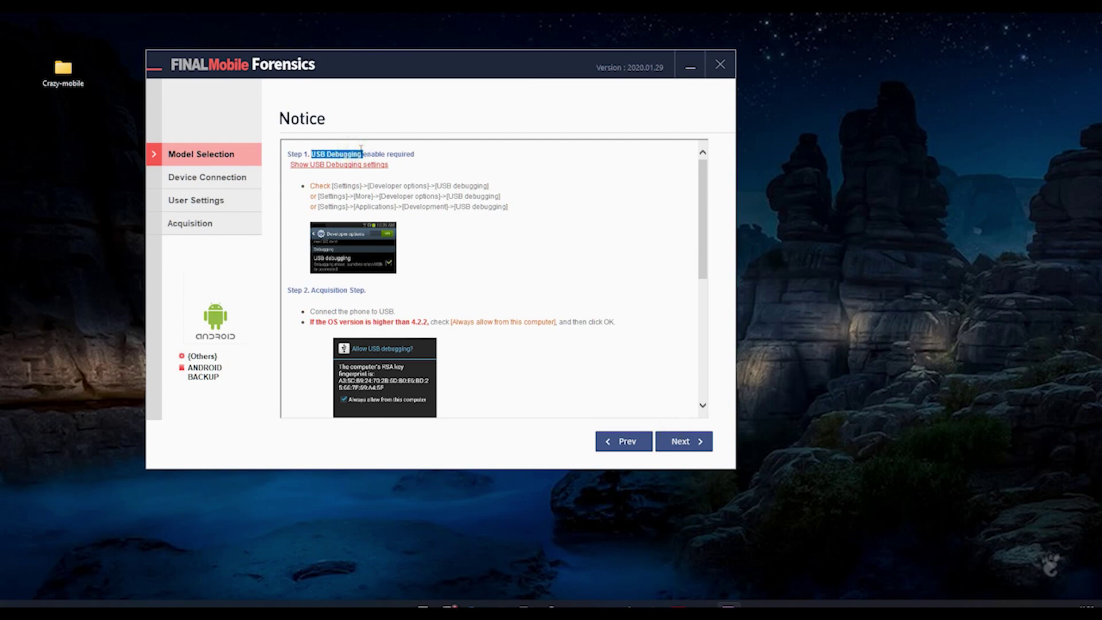
left_click(563, 415)
left_click(674, 439)
left_click(701, 442)
left_click(702, 442)
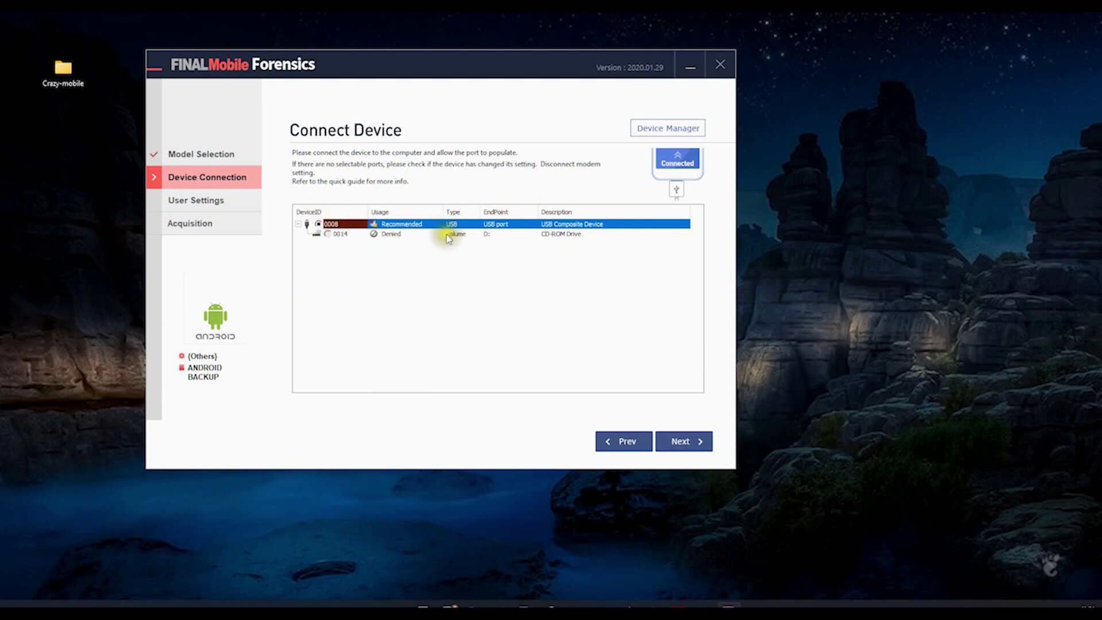
left_click(684, 443)
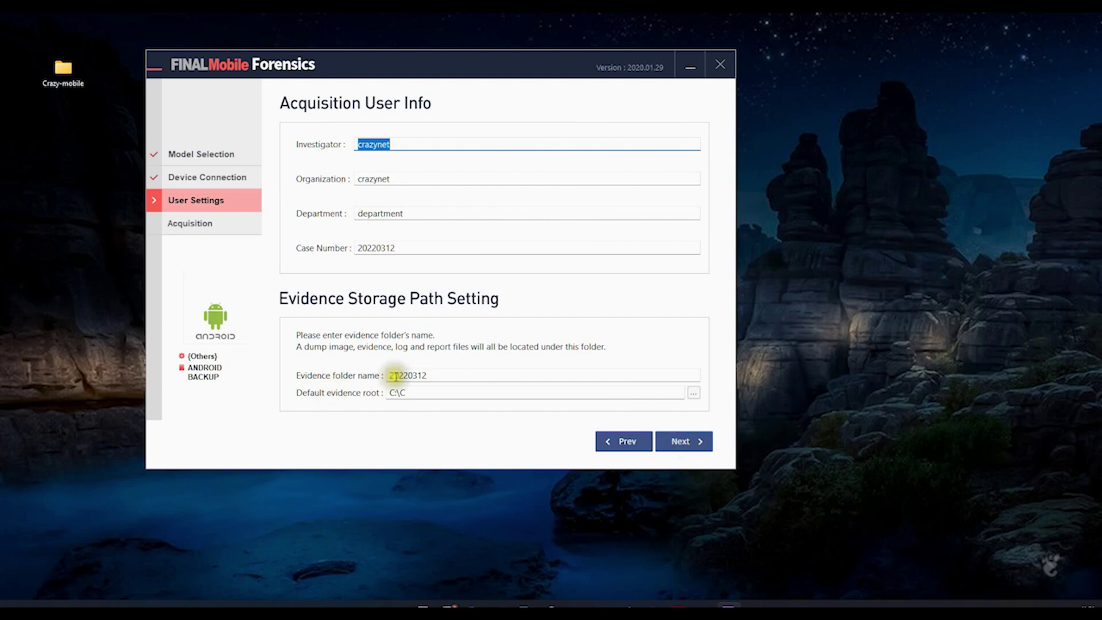
Set the default evidence root to the Desktop folder.
left_click(413, 392)
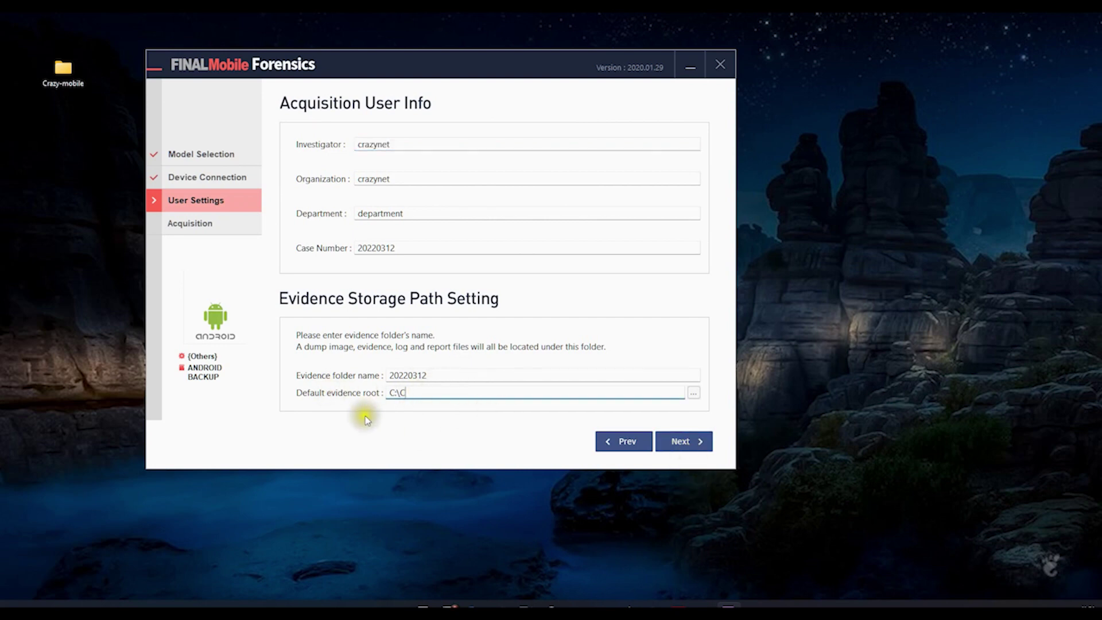
left_click(696, 394)
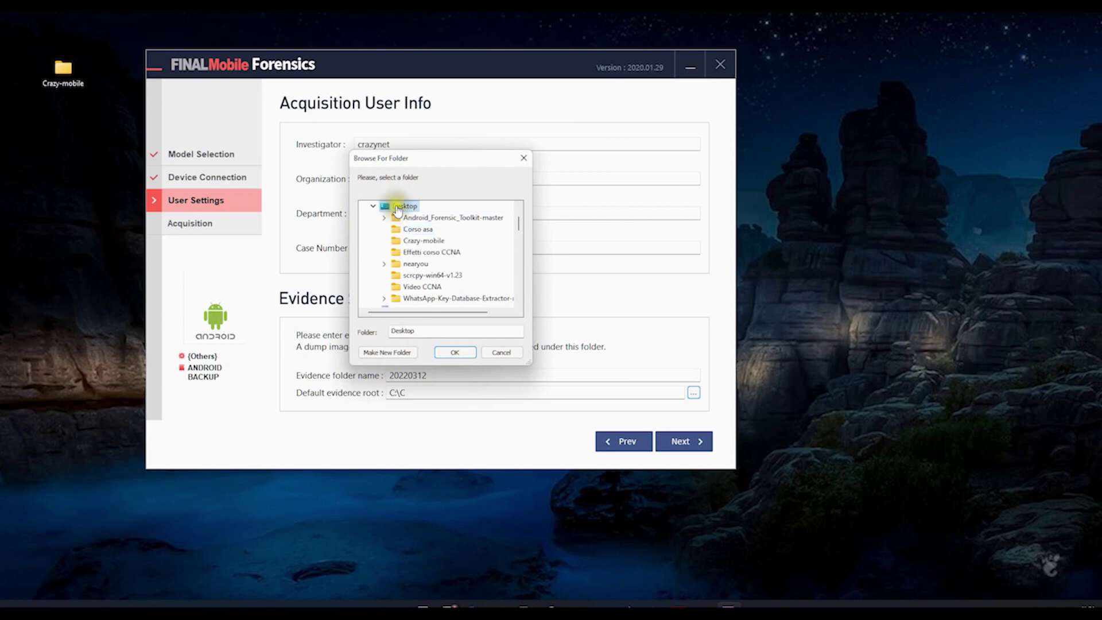
left_click(454, 351)
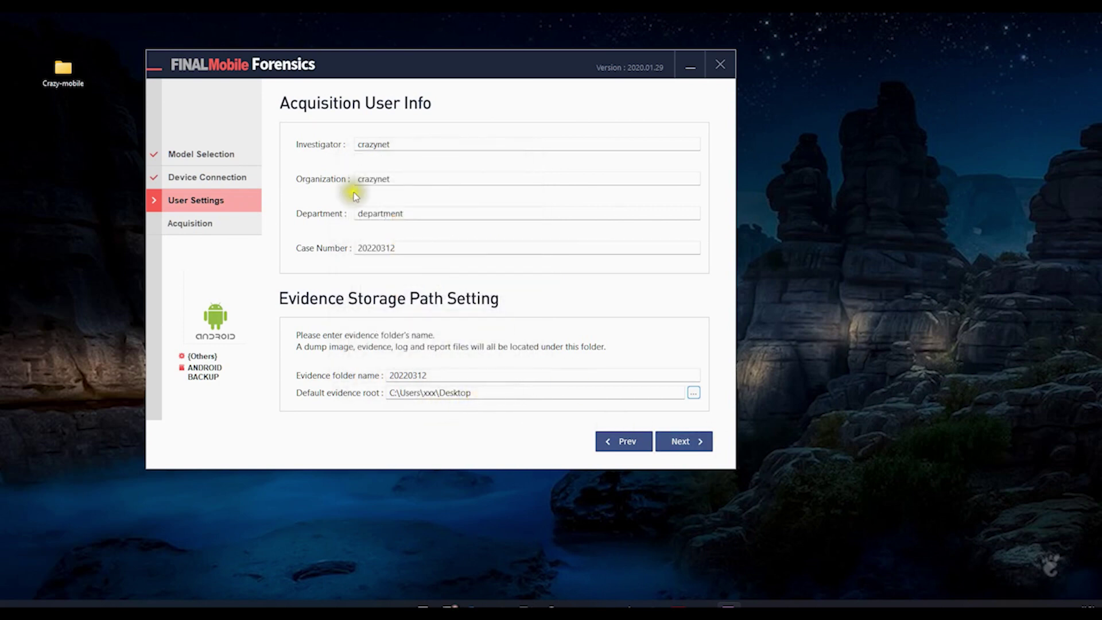
Accept the acquisition user and case information, start the acquisition, and decline restoring packages from the previous cache.
left_click_drag(419, 248, 298, 248)
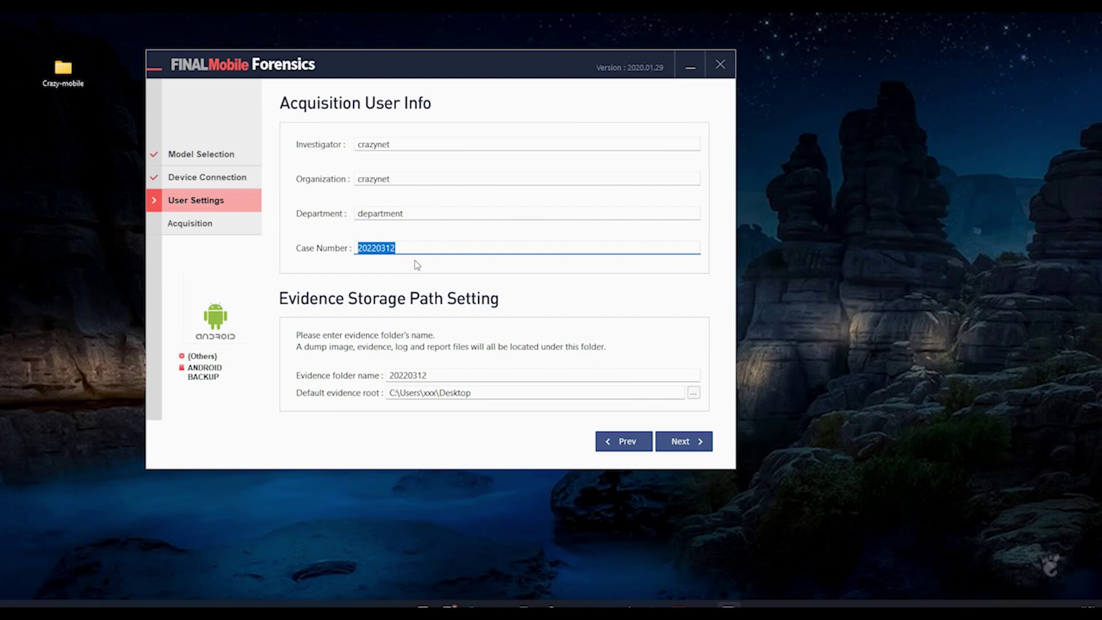
left_click(681, 443)
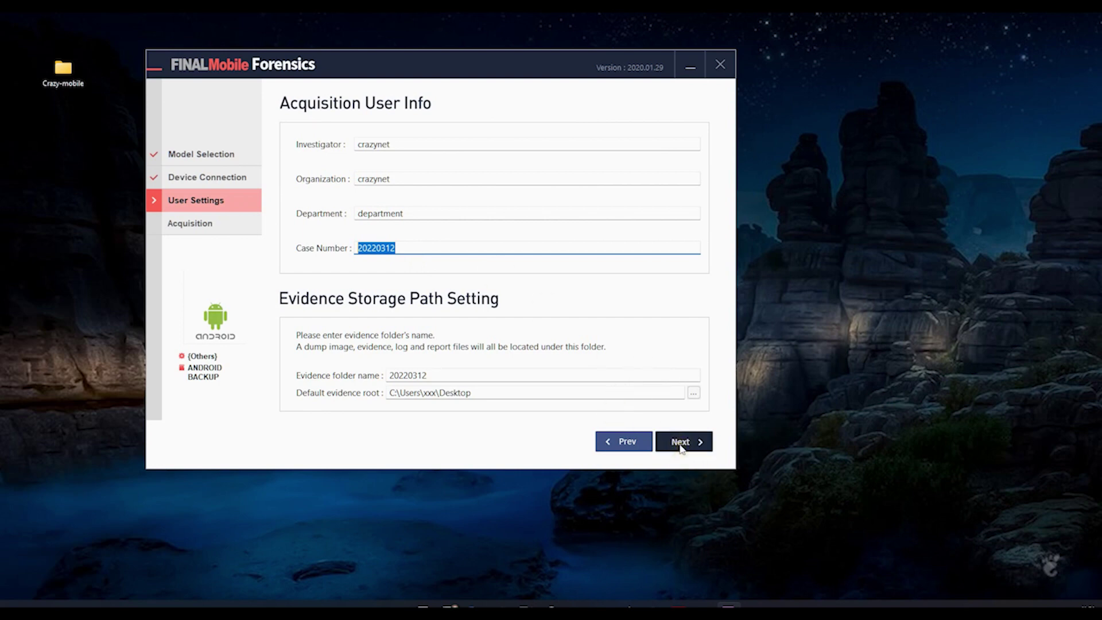
left_click(471, 242)
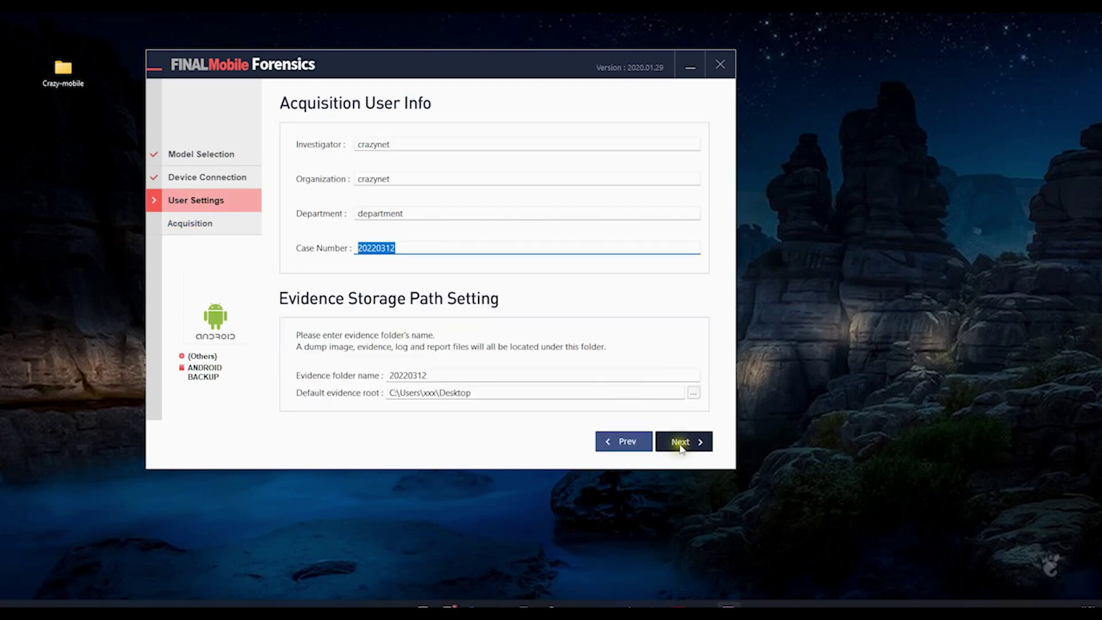
left_click(680, 442)
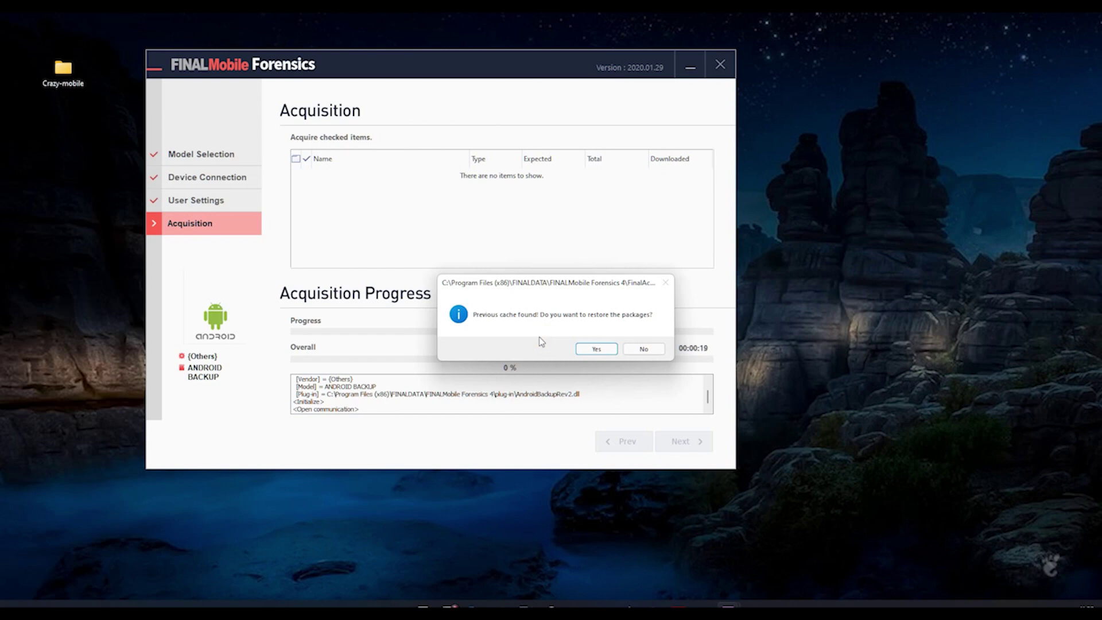
left_click(645, 349)
left_click(646, 349)
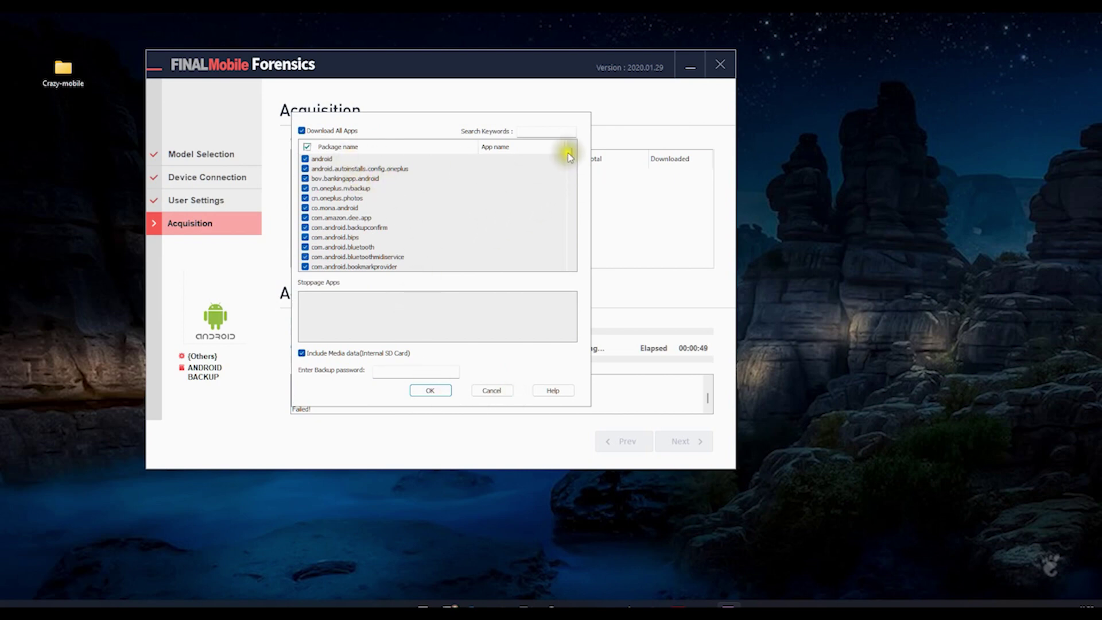
Confirm downloading all apps with internal media data, and deselect every app in the downgrade list.
left_click(441, 407)
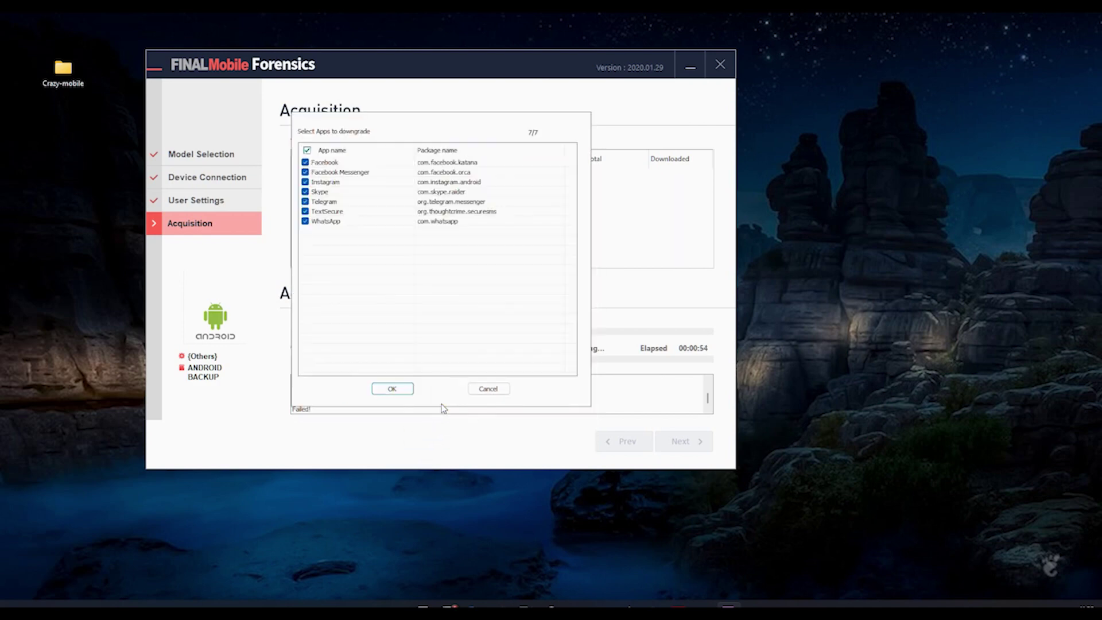
left_click(307, 150)
left_click(352, 223)
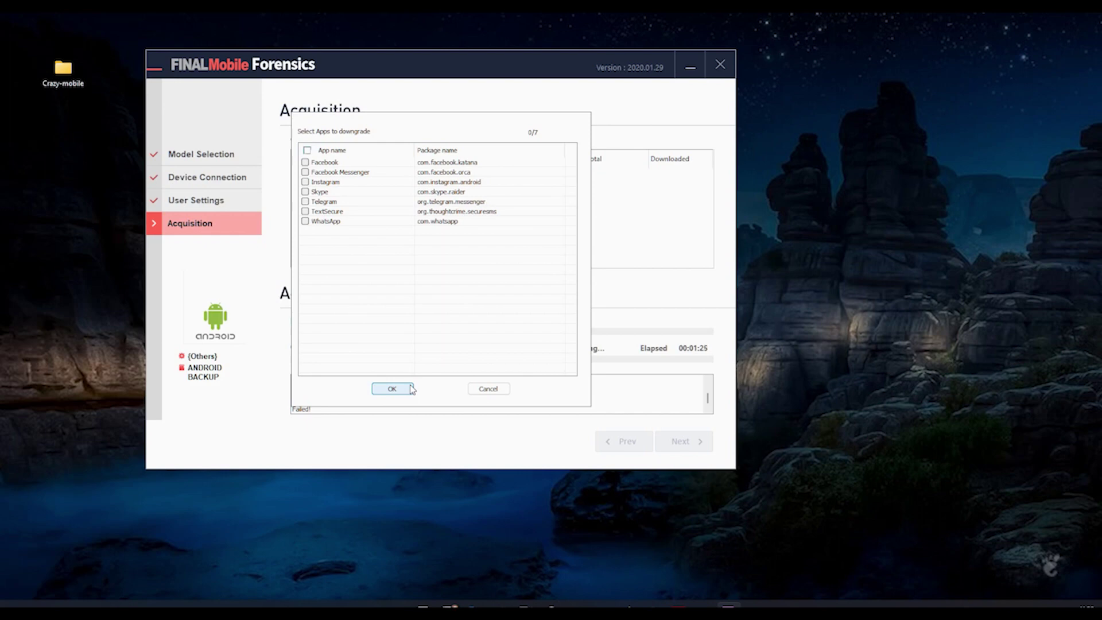
left_click(393, 390)
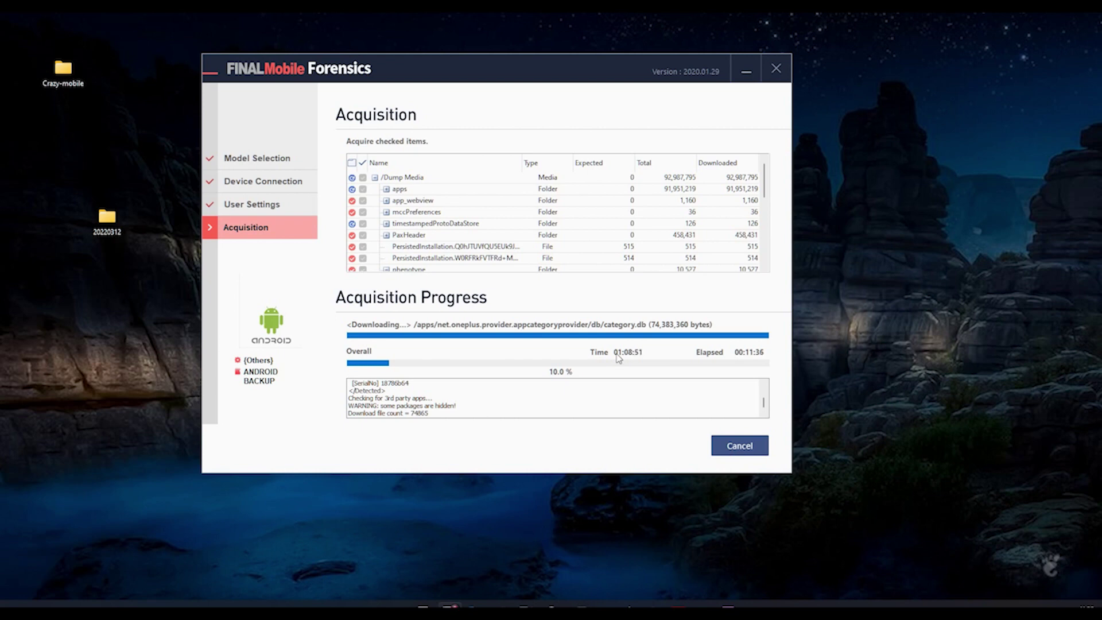
Cancel the running acquisition and confirm that the acquisition program may close.
left_click(752, 449)
left_click(740, 446)
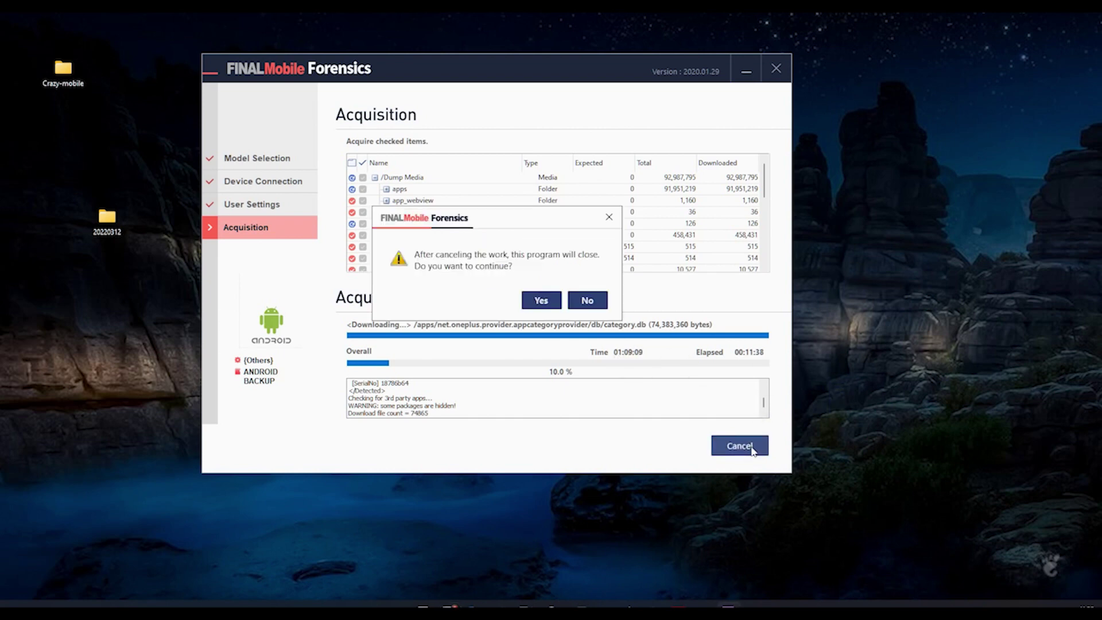
left_click(540, 300)
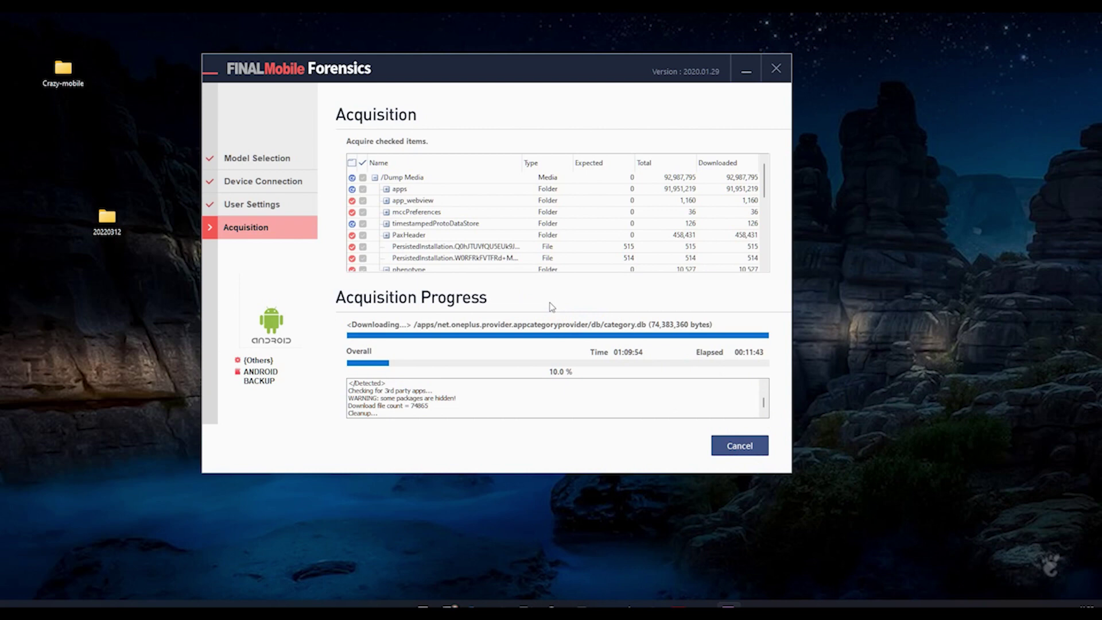
left_click(383, 414)
left_click(112, 239)
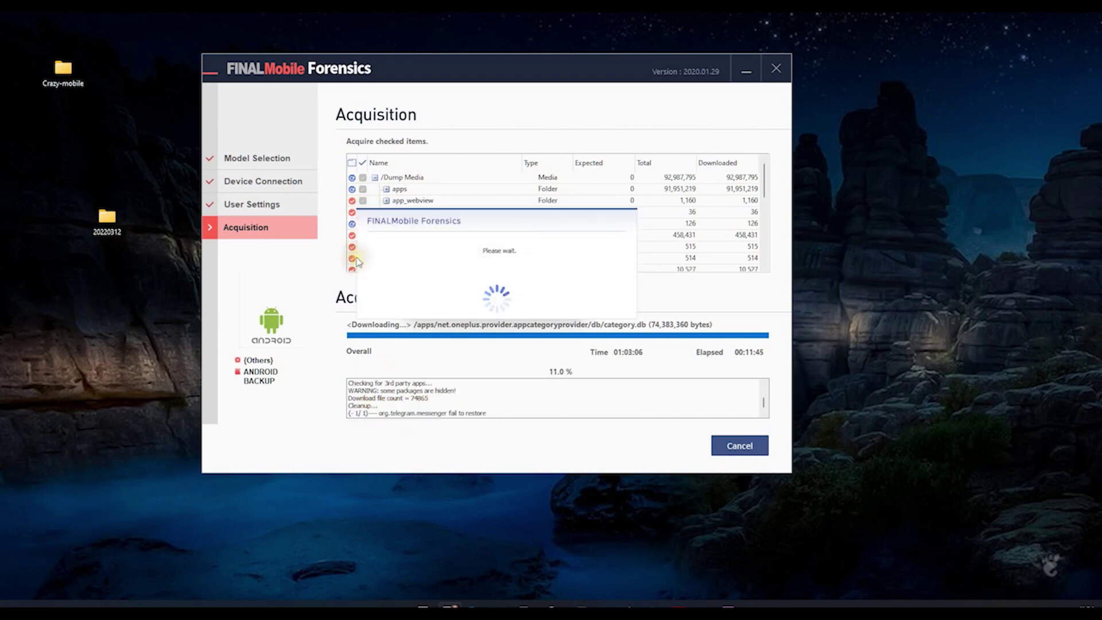
Dismiss the cancellation notices, look through the list of acquired items, and save the data extracted so far to a file.
left_click_drag(412, 227, 576, 211)
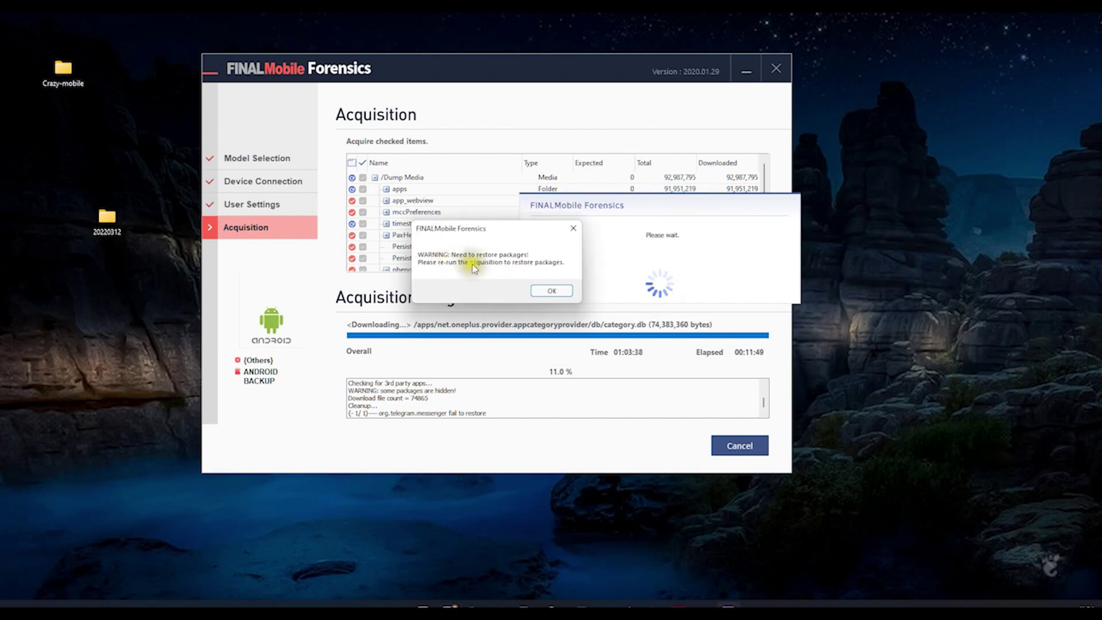
left_click(549, 291)
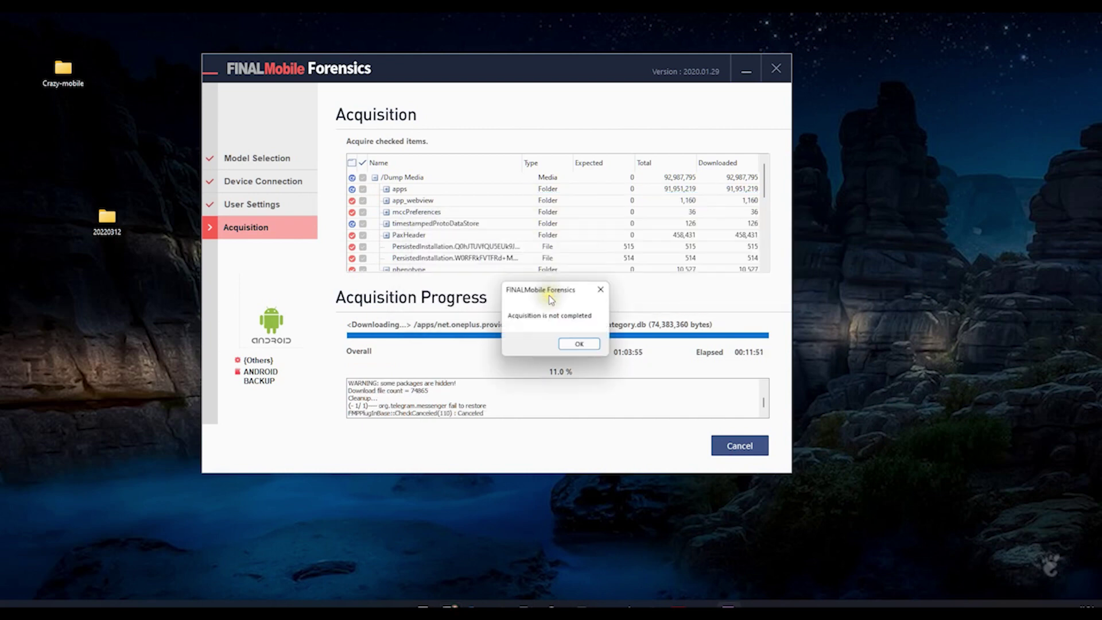
left_click(579, 347)
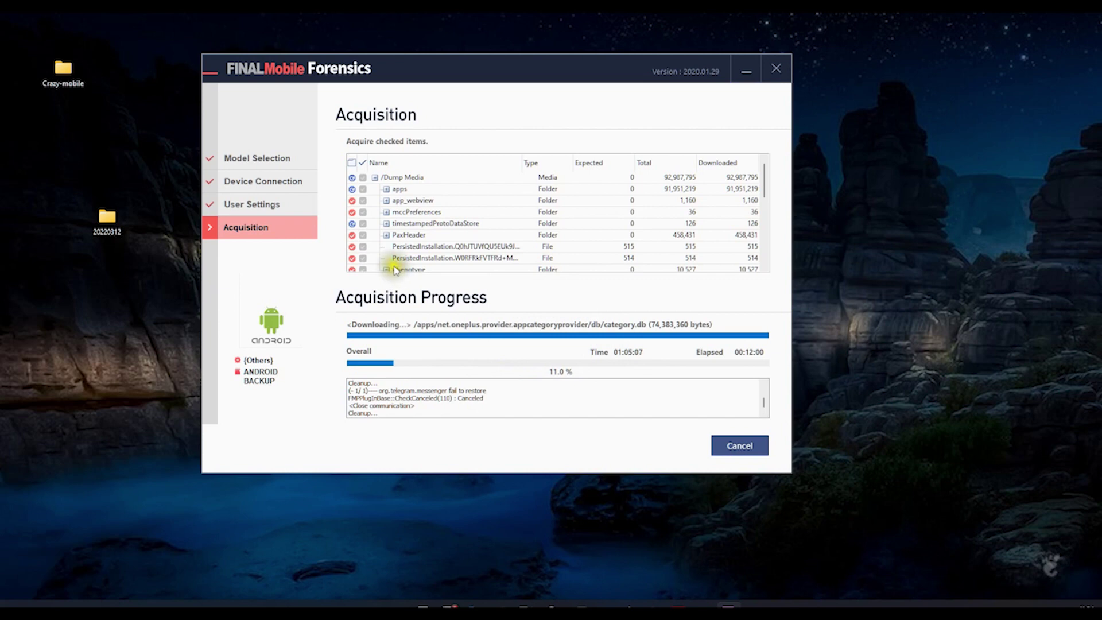
scroll(395, 264, "down", 10)
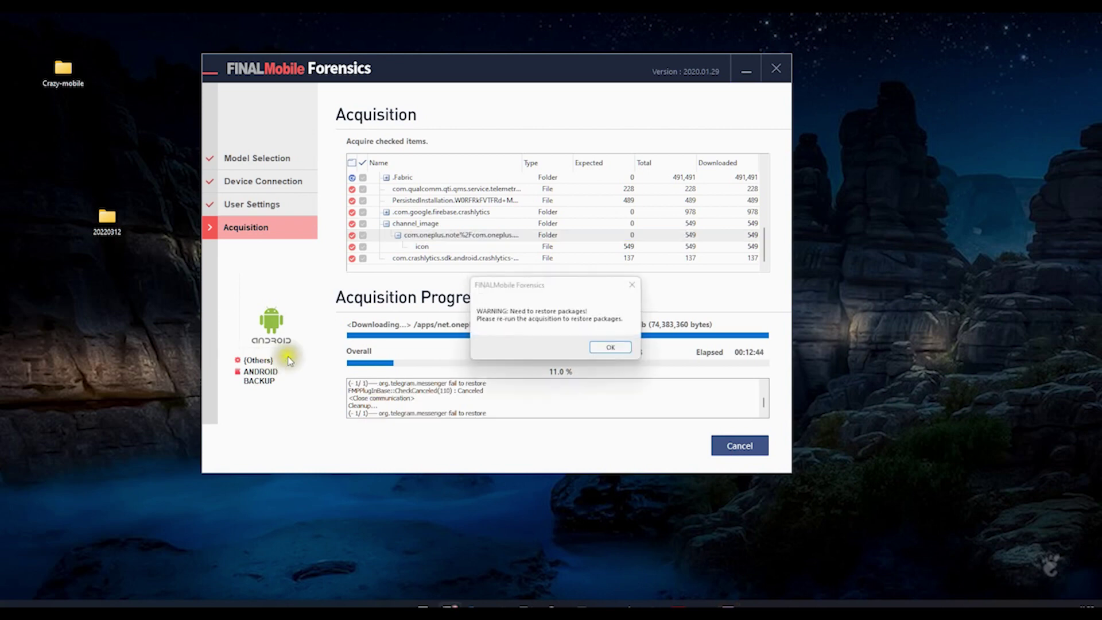
left_click(612, 347)
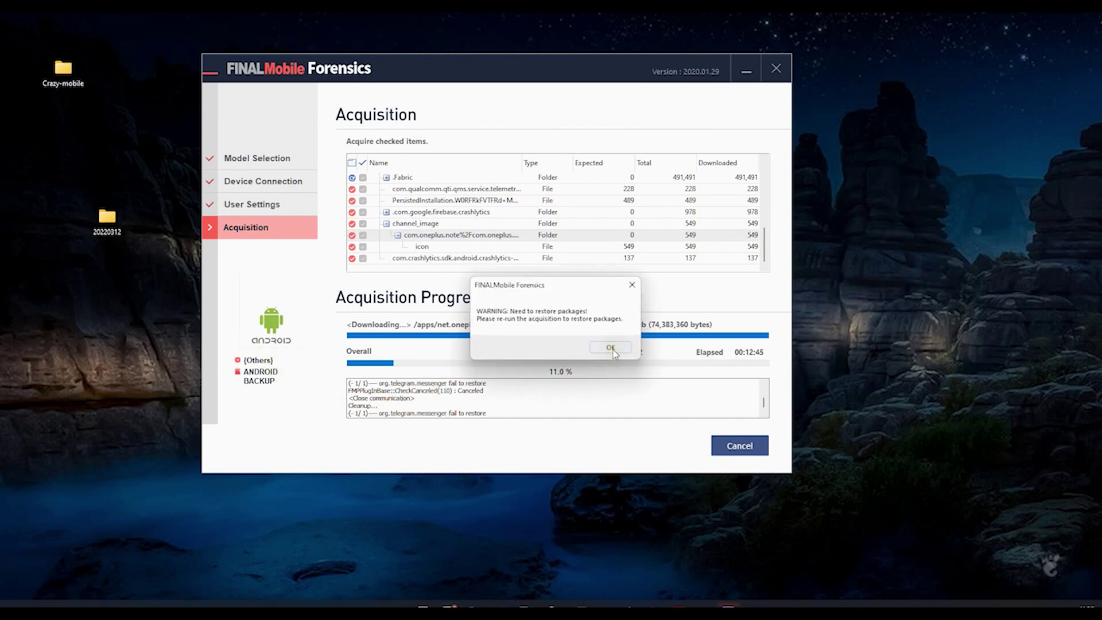
left_click(619, 350)
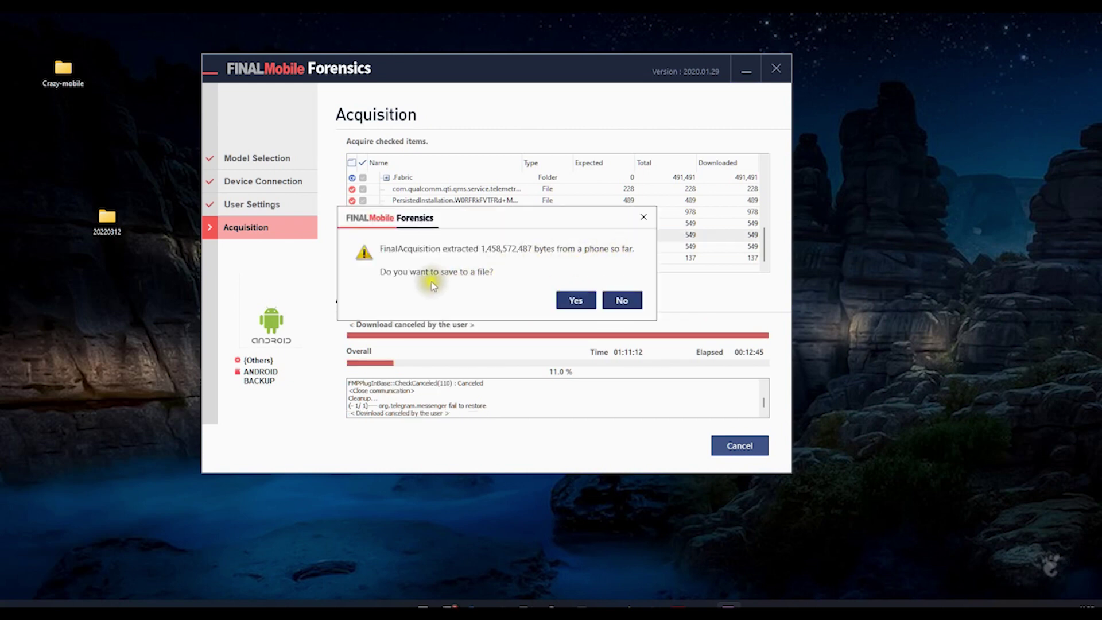
left_click(577, 300)
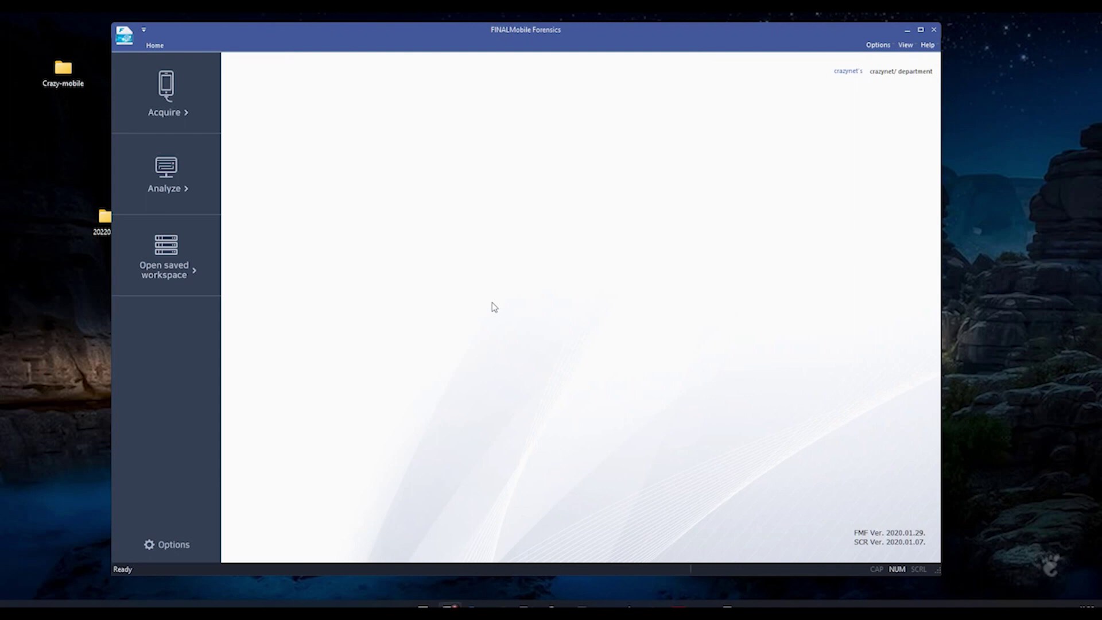
left_click_drag(290, 42, 347, 47)
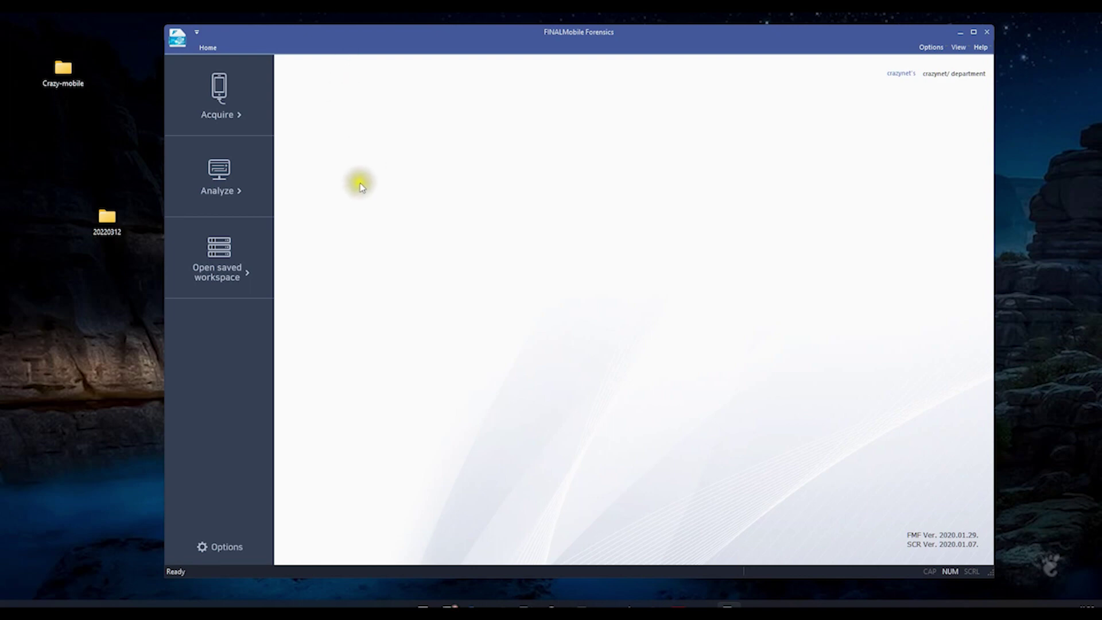
left_click(227, 277)
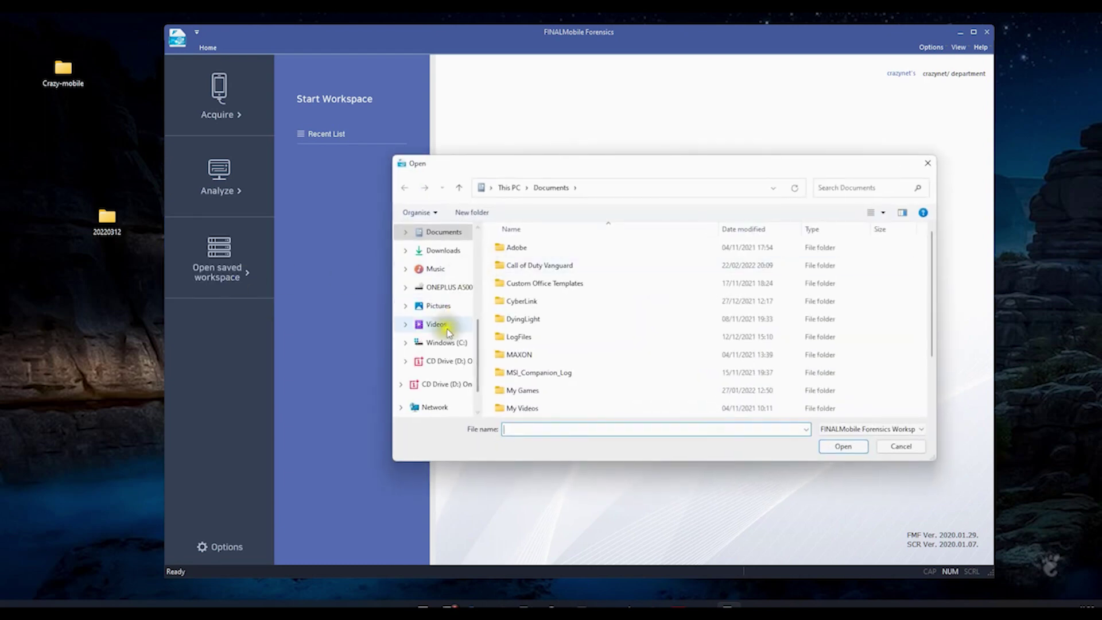
scroll(434, 313, "up", 2)
left_click(440, 316)
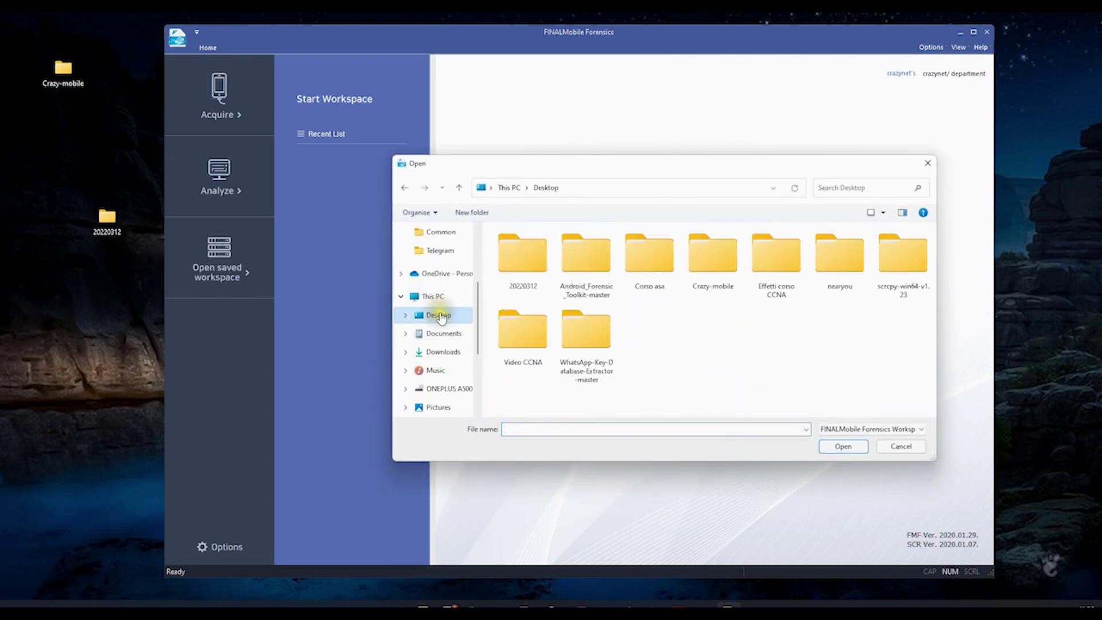
double_click(506, 271)
key("Escape")
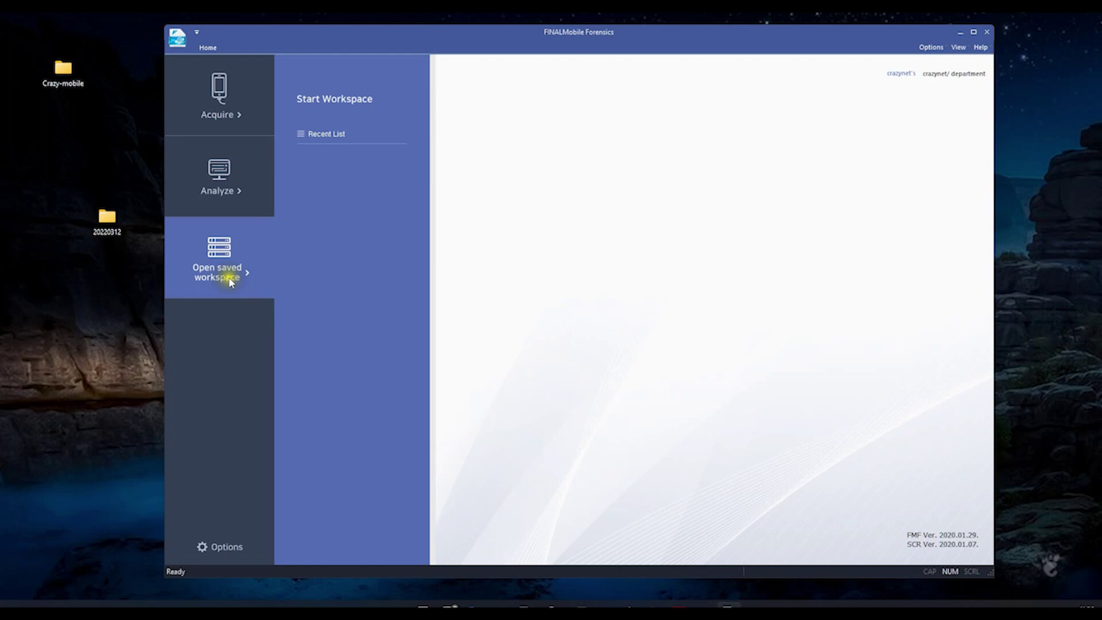
left_click(228, 277)
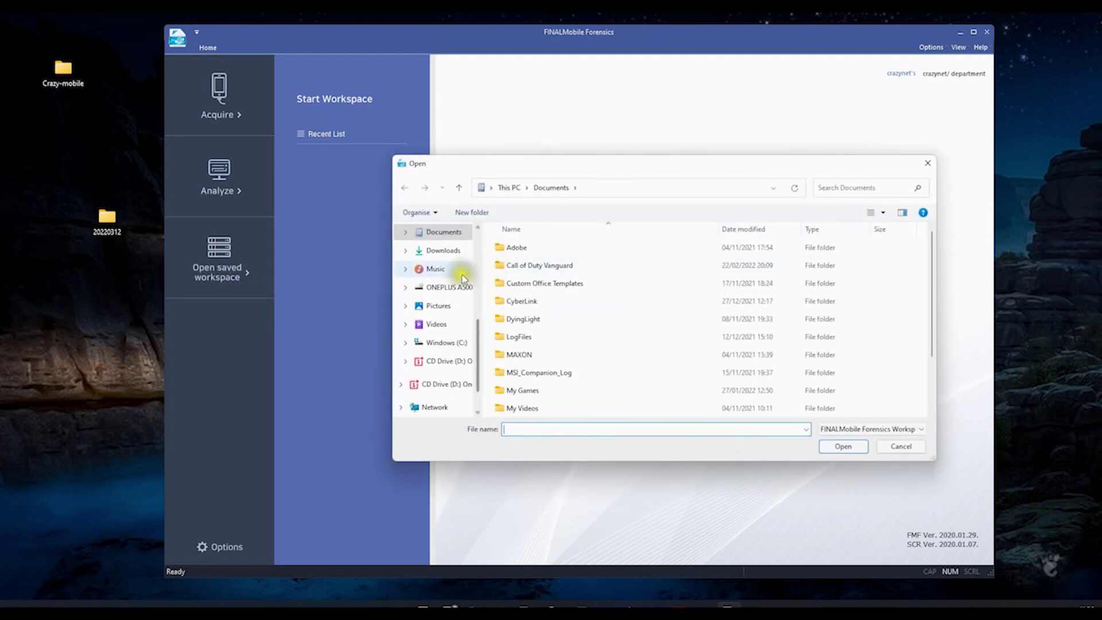
scroll(445, 345, "up", 2)
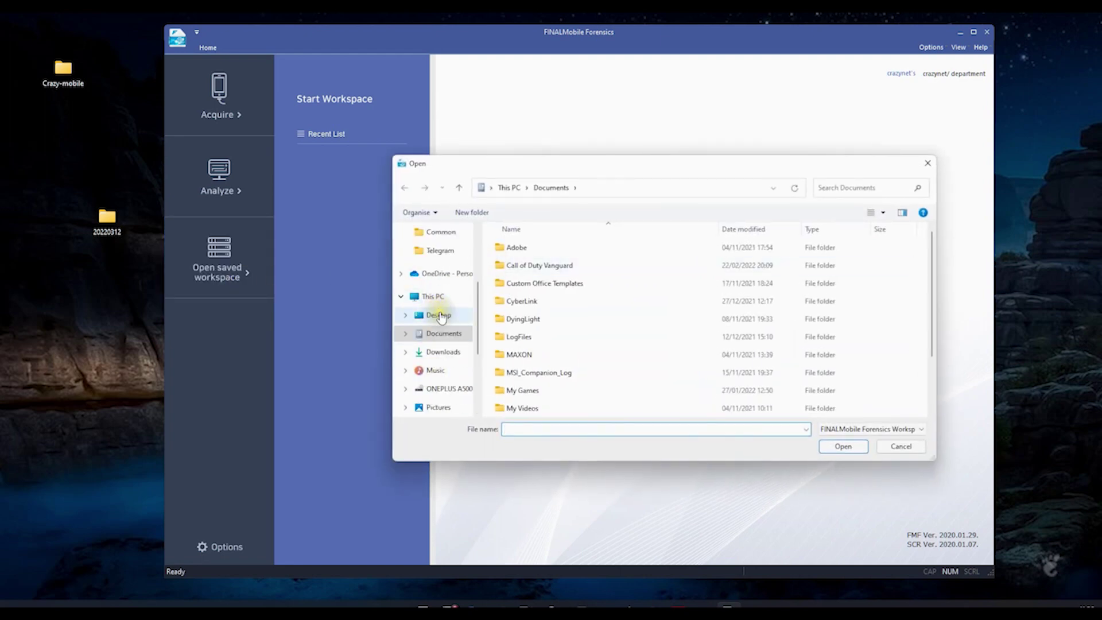
left_click(439, 315)
double_click(505, 255)
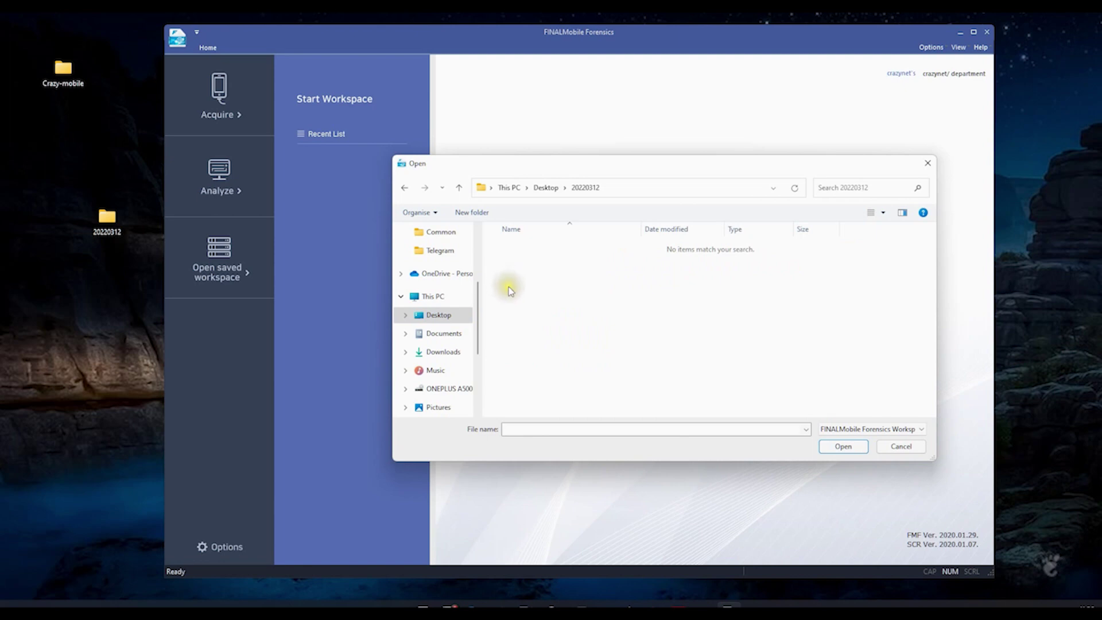
left_click(881, 429)
left_click(882, 441)
left_click(901, 449)
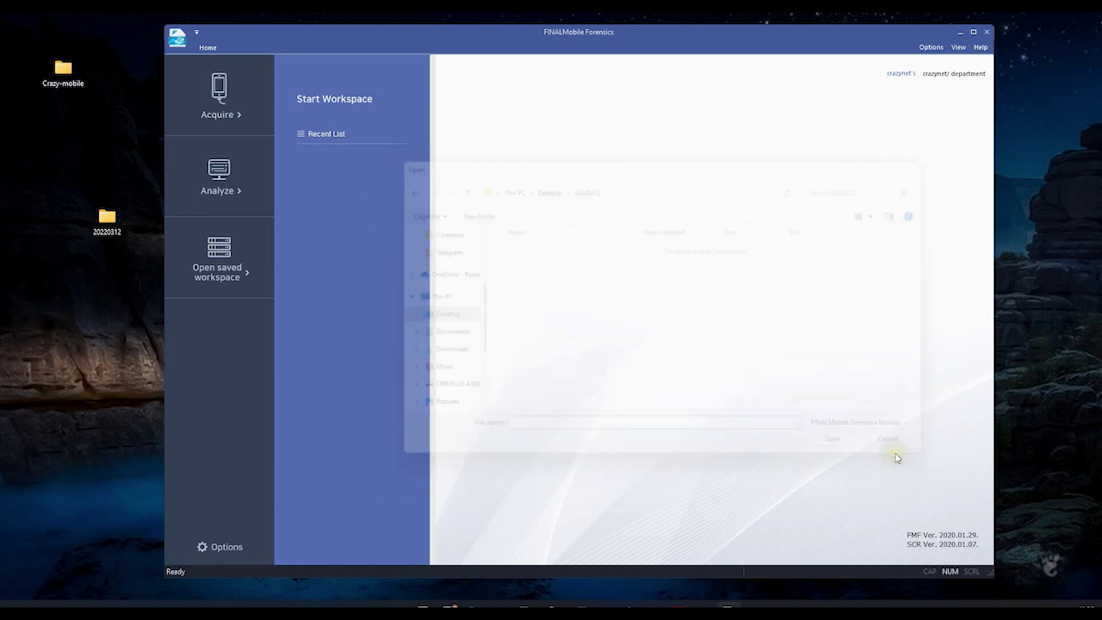
Look at the extracted files in the desktop folder 20220312 and try to load the 20220312_ANDROID BACKUP MEF file directly from there.
double_click(107, 222)
left_click(545, 278)
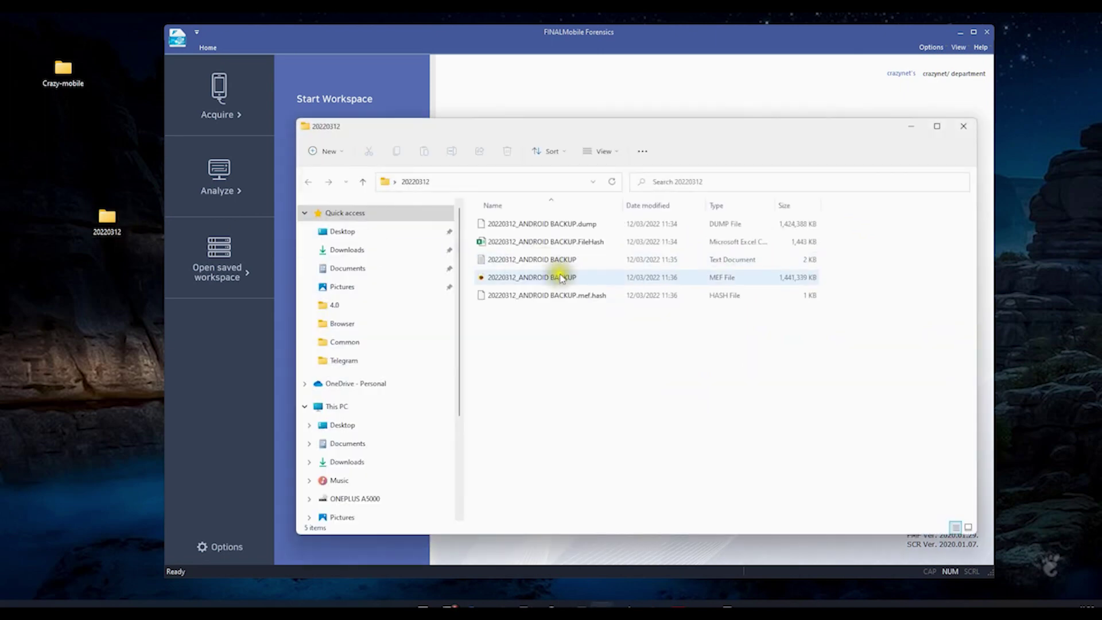
left_click_drag(546, 281, 509, 93)
left_click(964, 125)
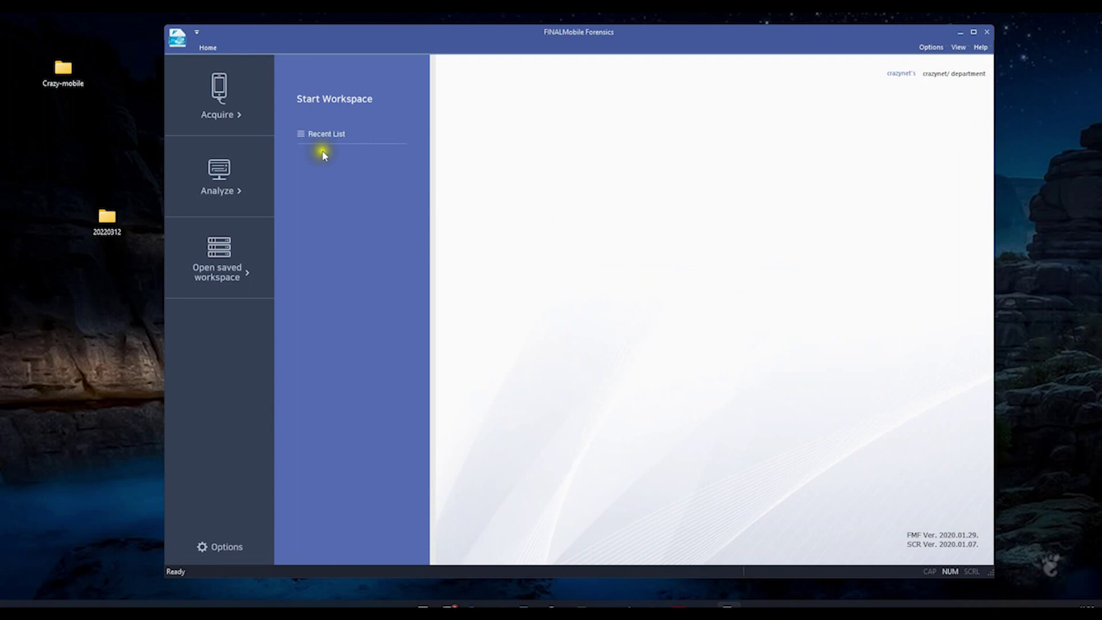
Start an analysis with the FINALMobile image 20220312_ANDROID BACKUP.mef from the desktop folder 20220312, keeping evidence file hash verification on.
left_click(237, 191)
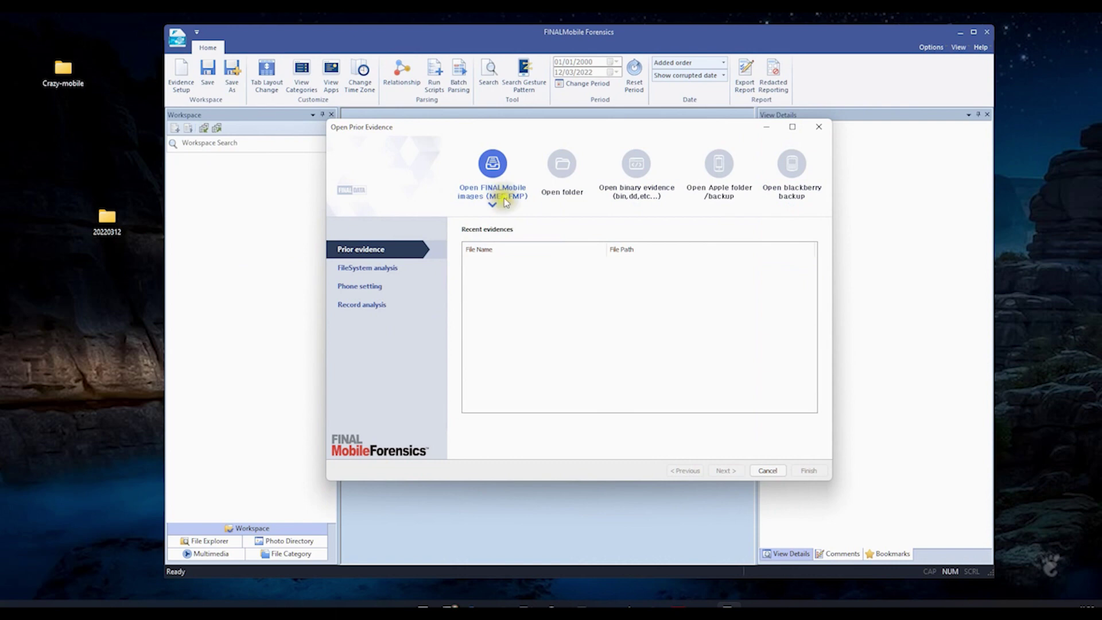
left_click(494, 182)
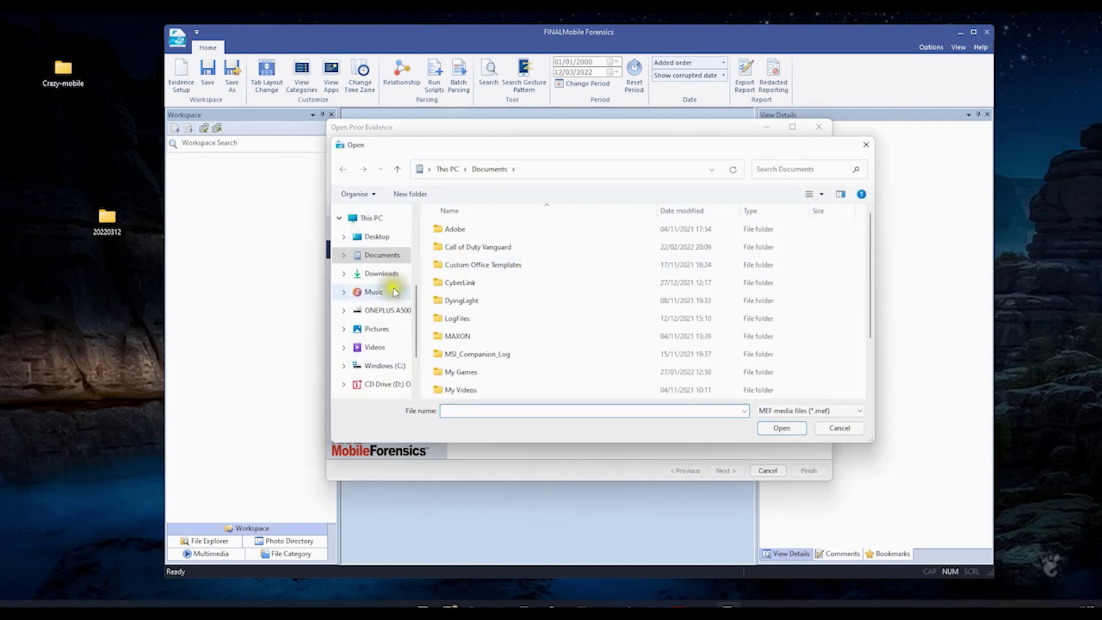
left_click(377, 236)
double_click(461, 241)
left_click(463, 259)
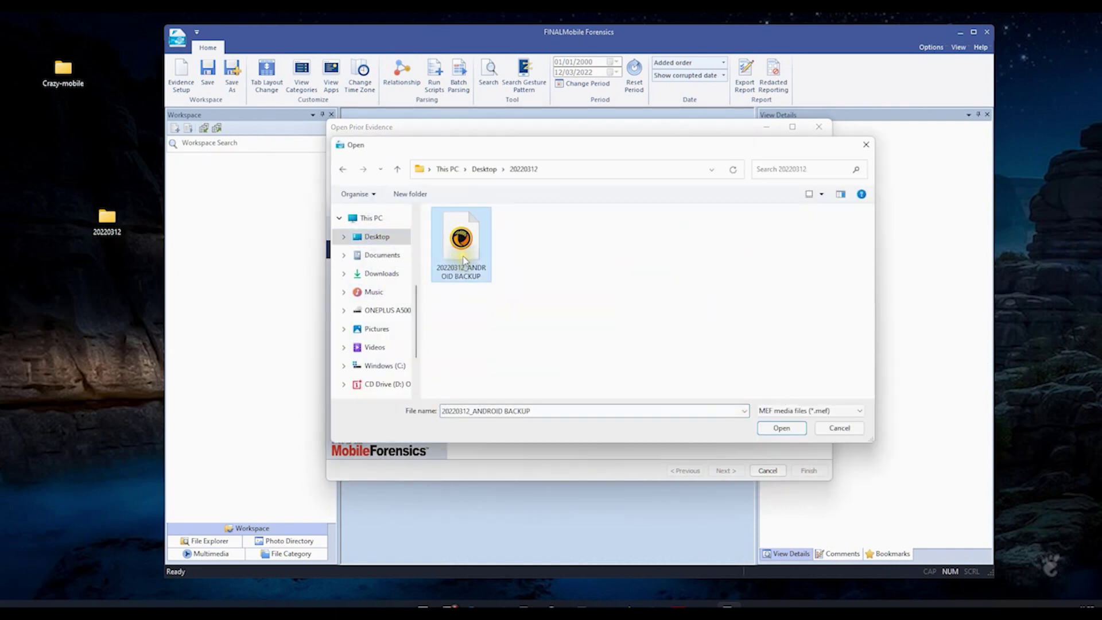
double_click(463, 259)
left_click_drag(467, 134, 422, 97)
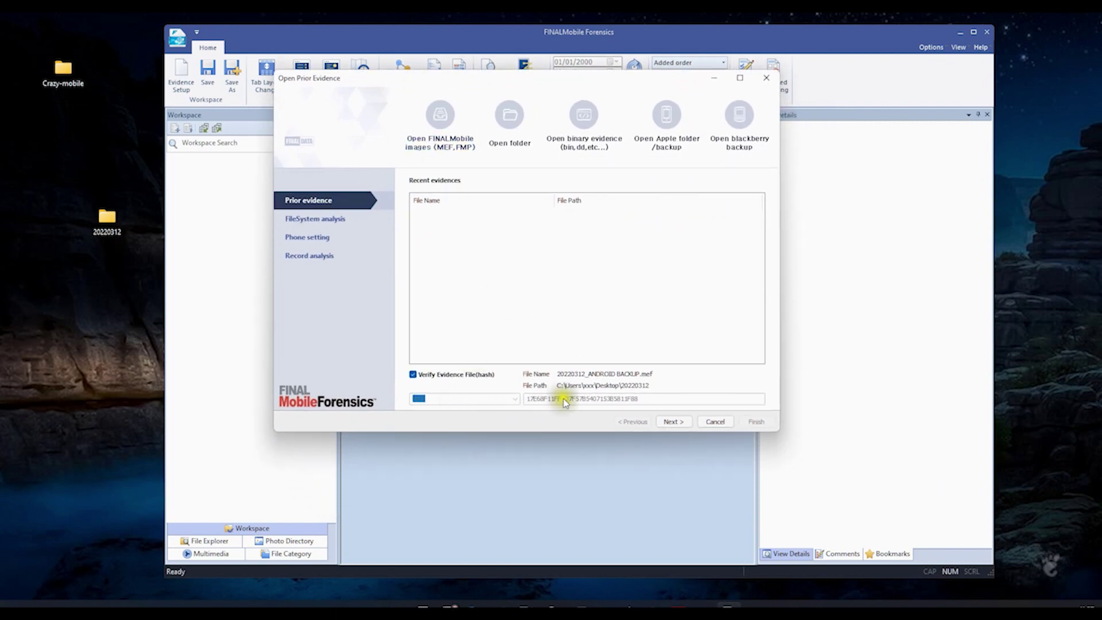
left_click(676, 422)
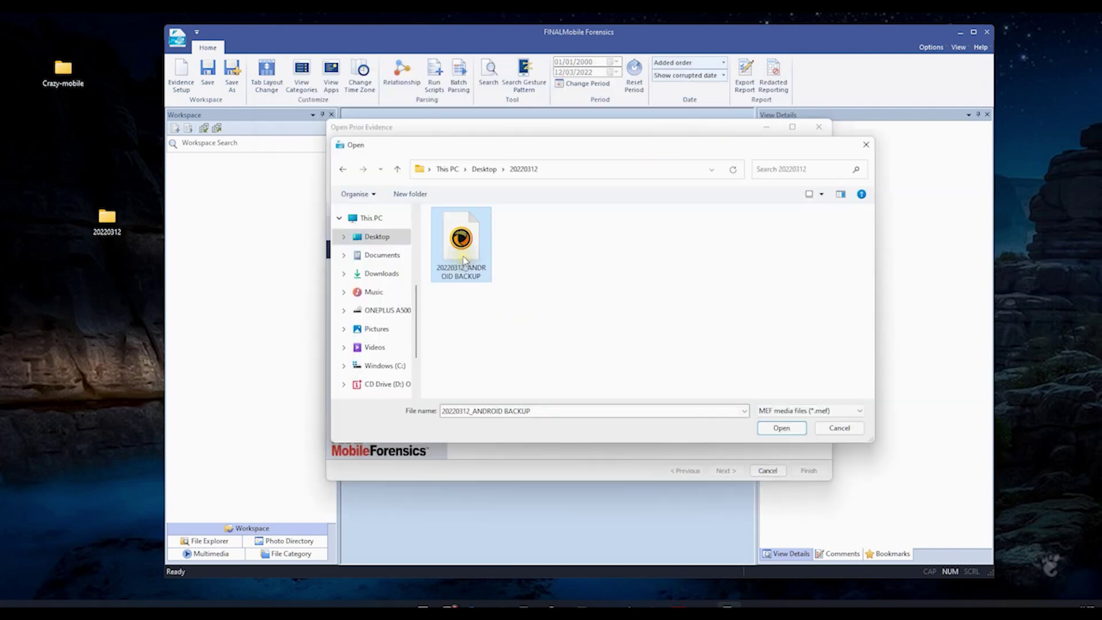
double_click(462, 253)
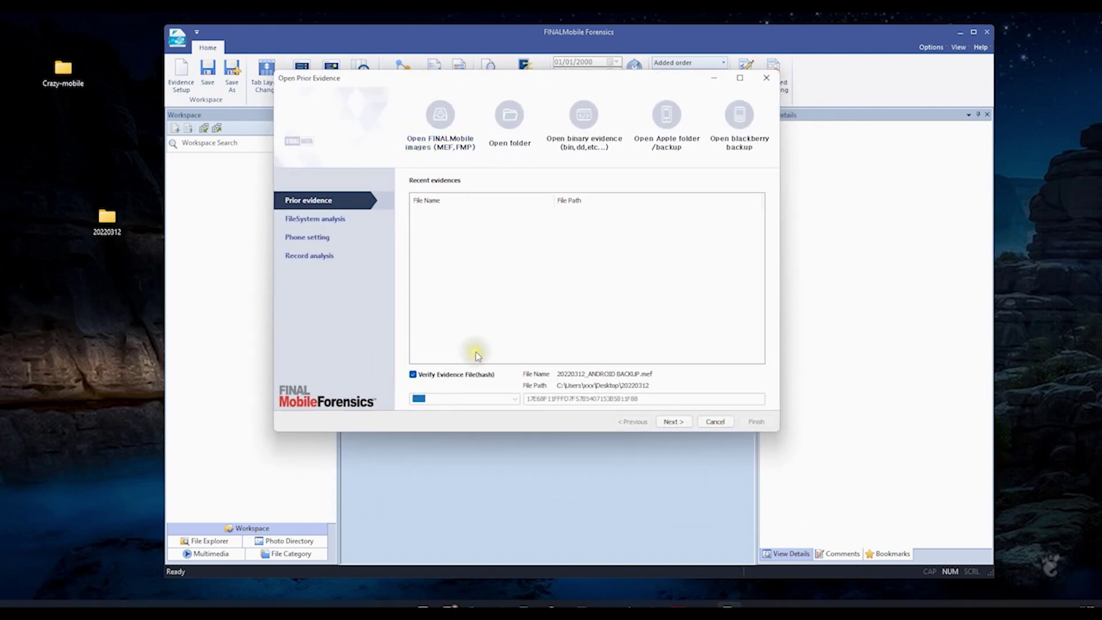
left_click(678, 422)
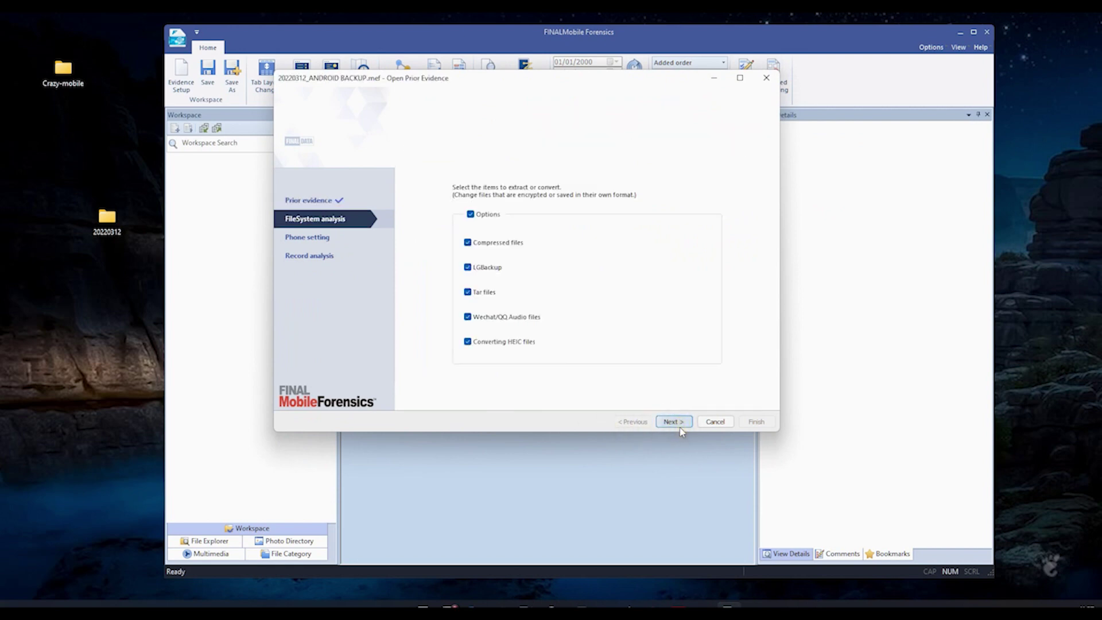
Accept all file extraction and conversion options, and set the phone to the [Android] model under the [Others] vendor.
left_click(679, 427)
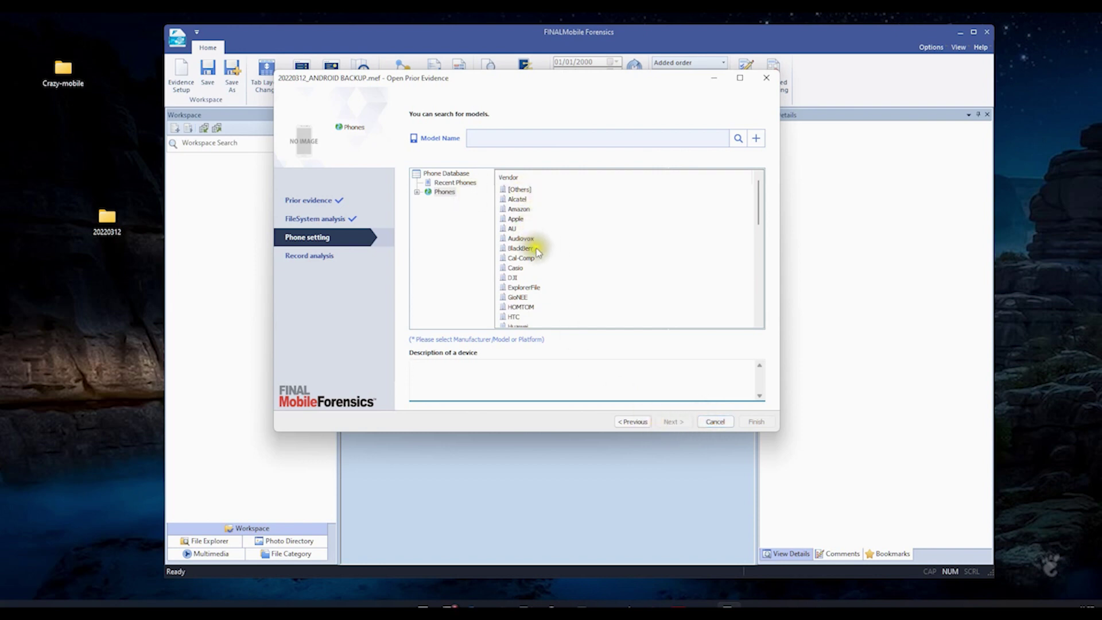
scroll(539, 253, "down", 10)
scroll(547, 294, "up", 10)
left_click(516, 191)
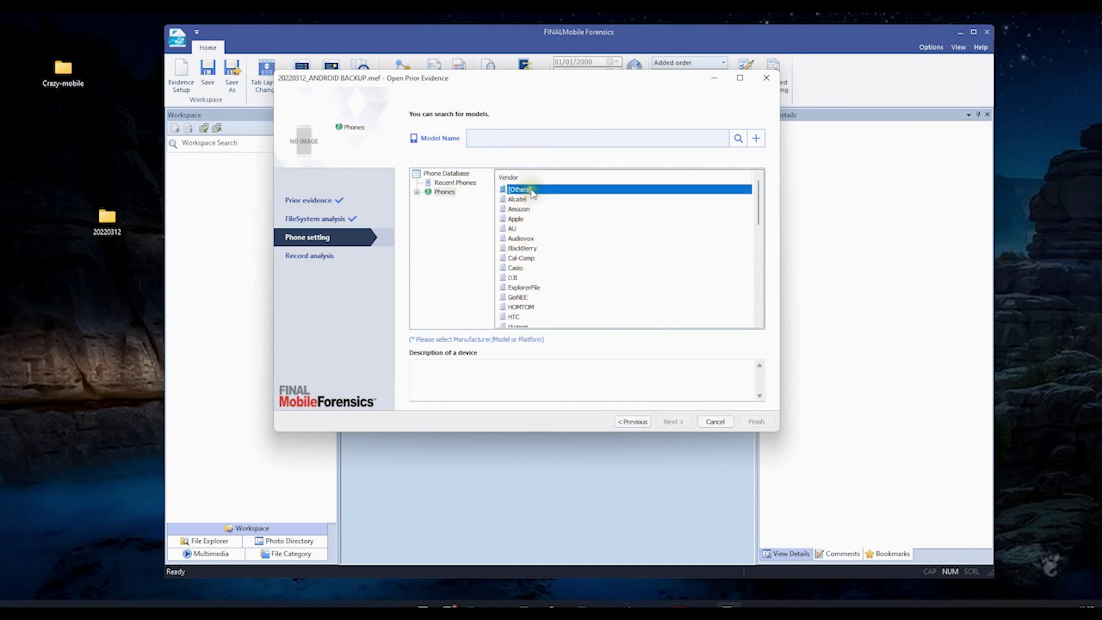
double_click(532, 191)
left_click(529, 190)
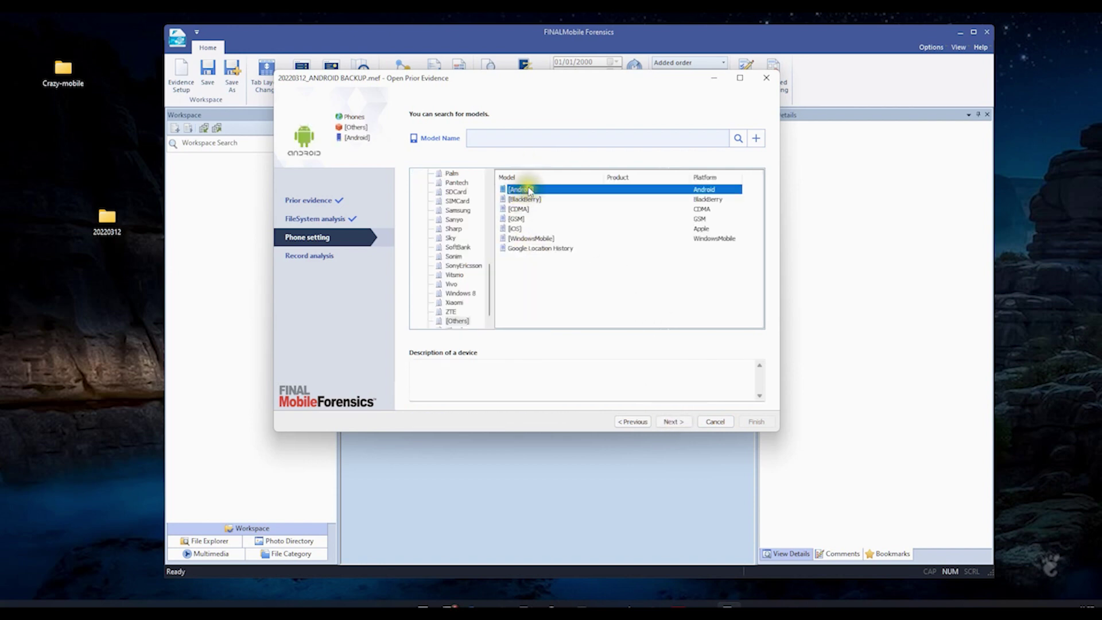
left_click(672, 421)
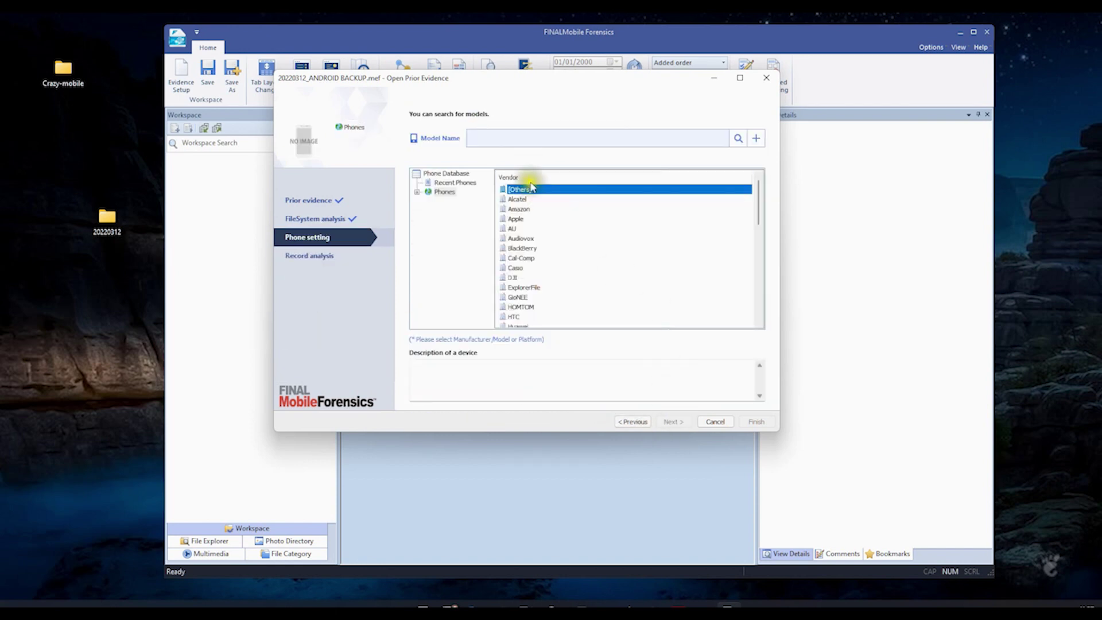
double_click(532, 191)
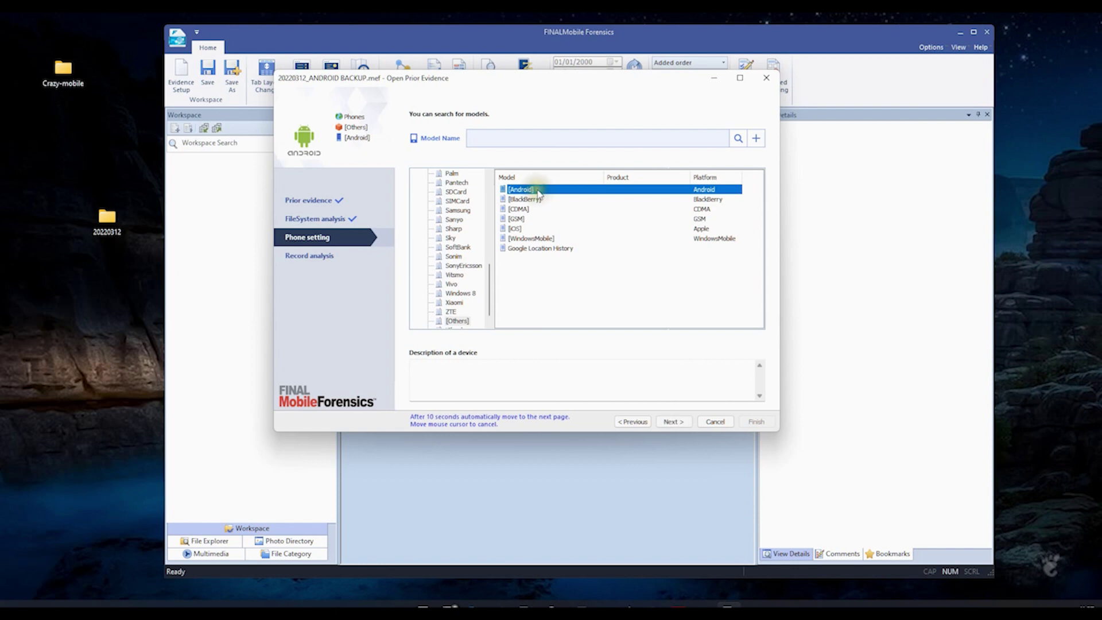
left_click(524, 190)
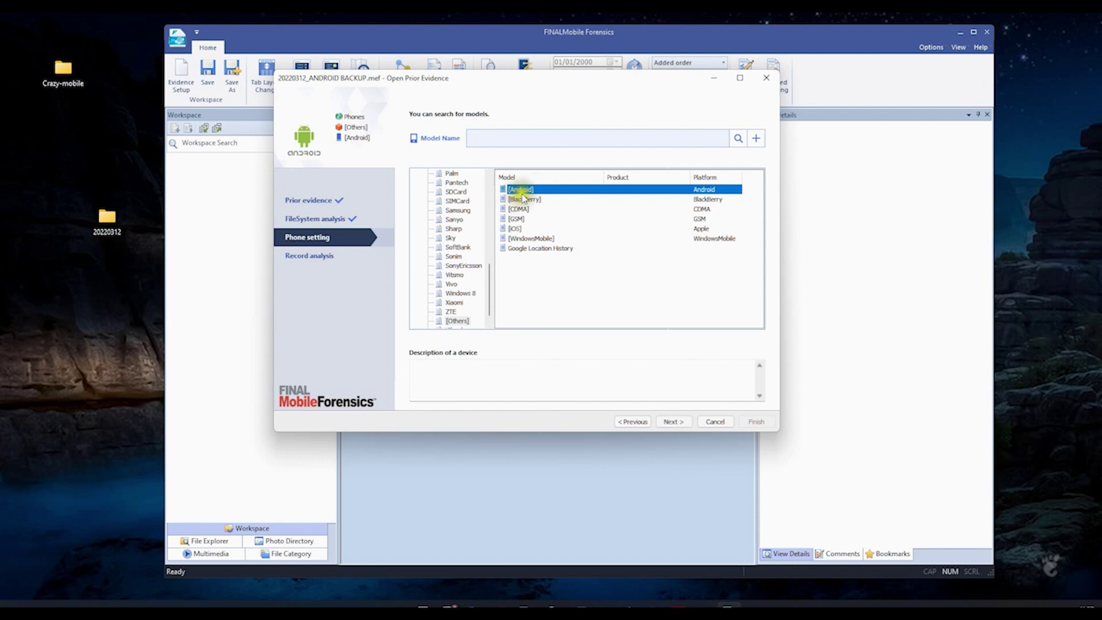
left_click(674, 422)
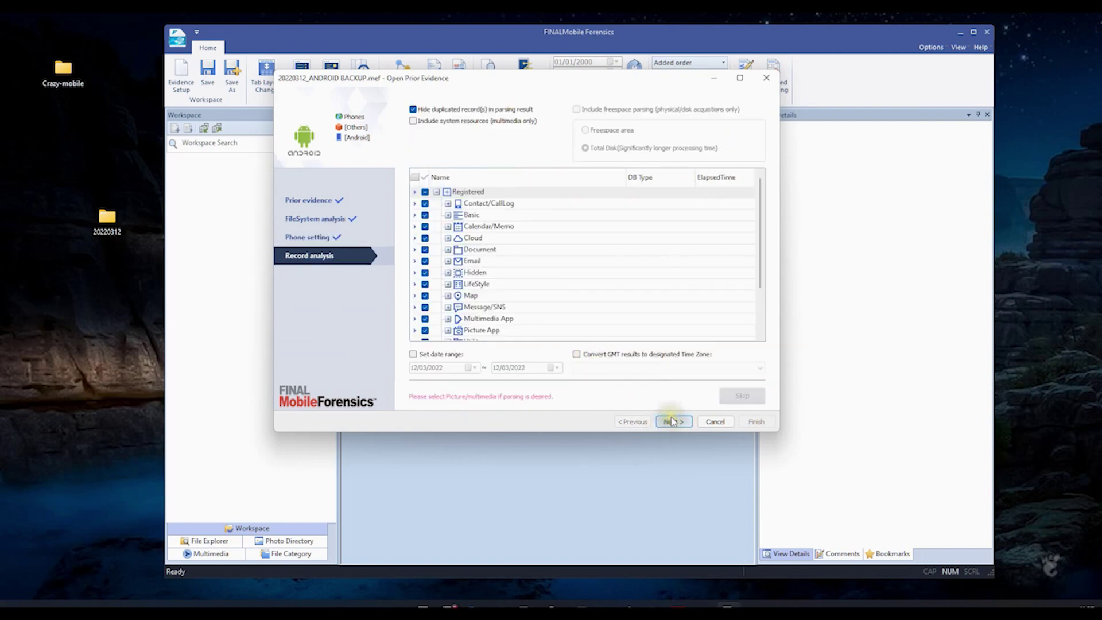
Parse all preselected record categories, and run the SQLite DB search and relationship grouping on the parsed data.
left_click(672, 421)
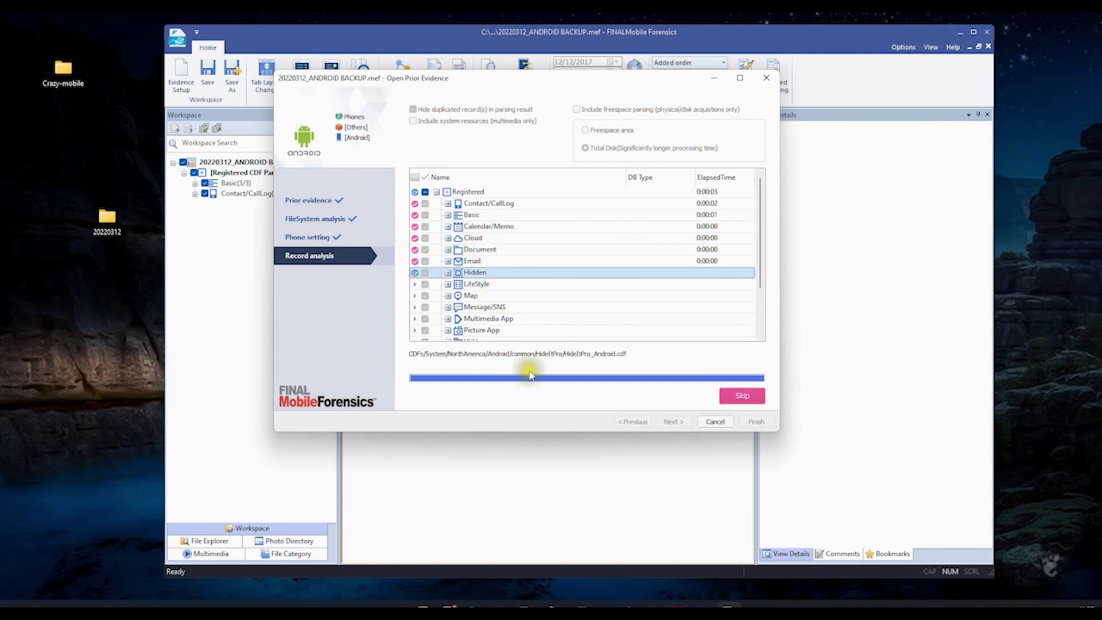
scroll(613, 310, "down", 2)
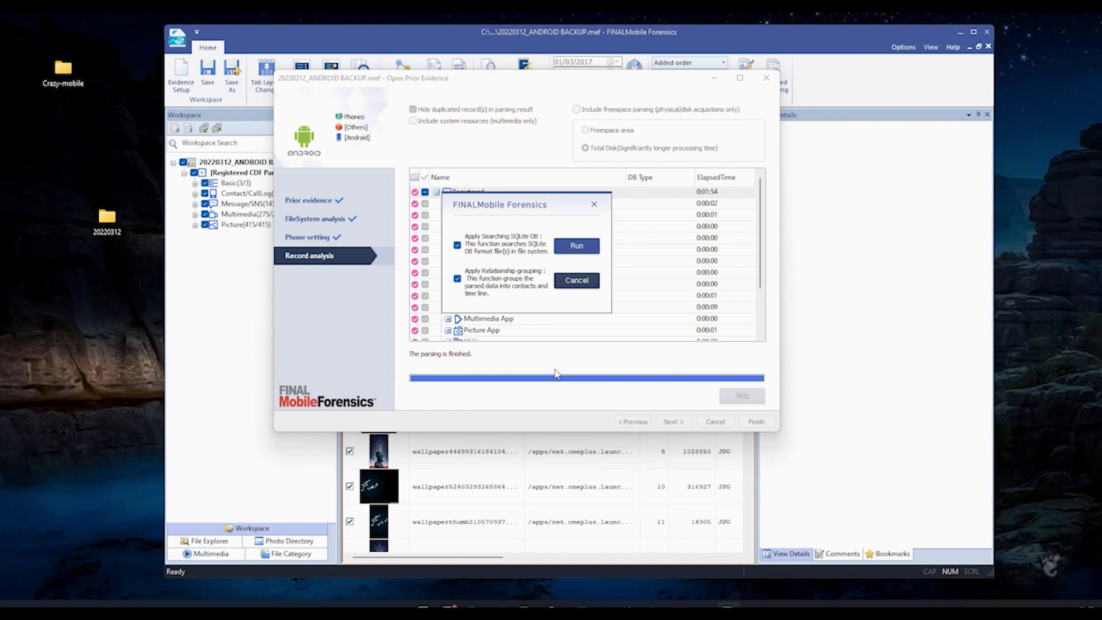
left_click(585, 247)
left_click(607, 326)
left_click(620, 326)
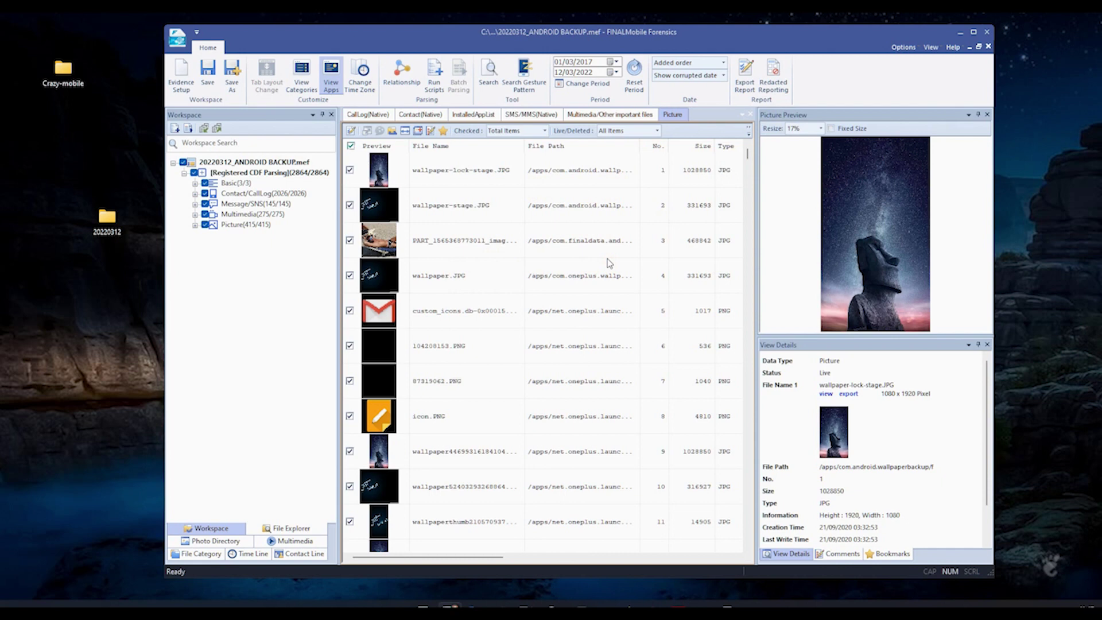
Browse the recovered pictures and examine the preview, file path and creation time of the "VICTORY!" sticker, number 54.
scroll(610, 263, "down", 5)
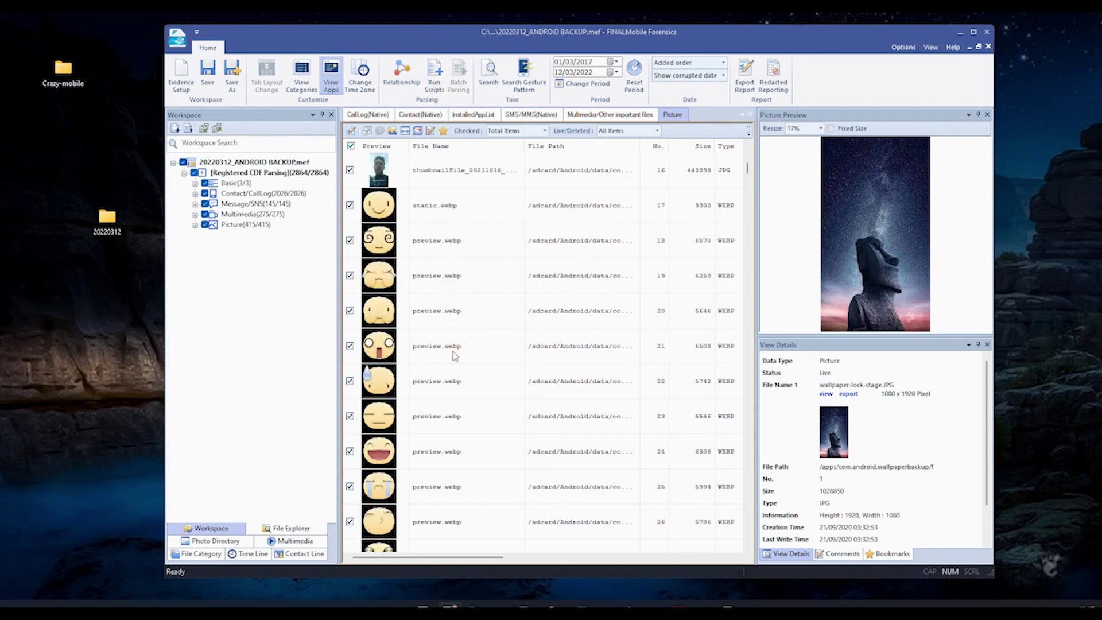
scroll(455, 356, "up", 5)
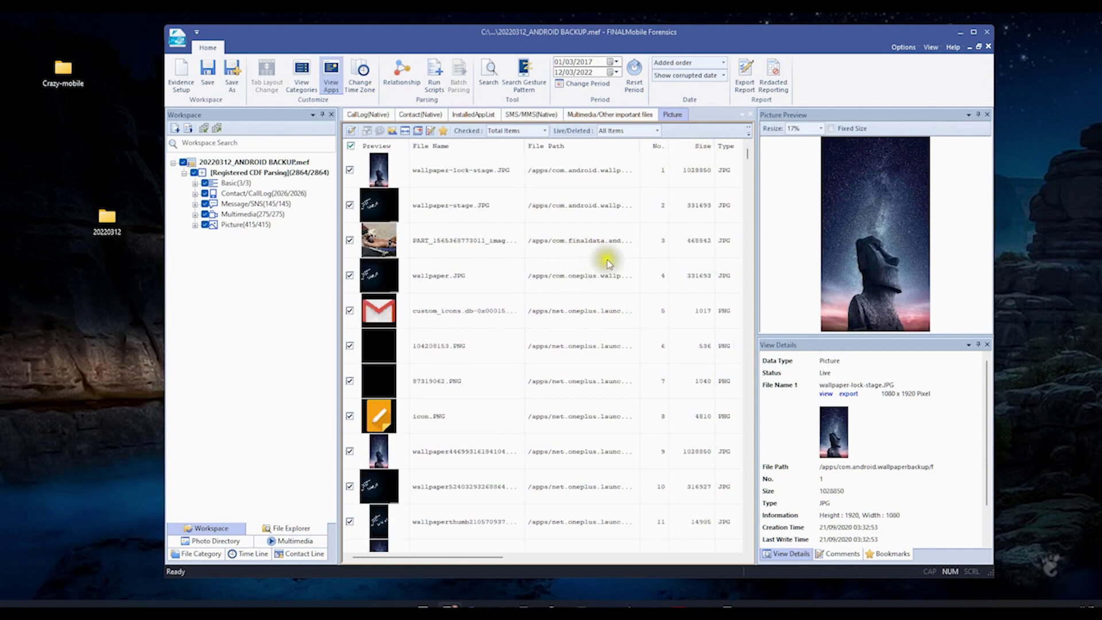
scroll(610, 270, "down", 5)
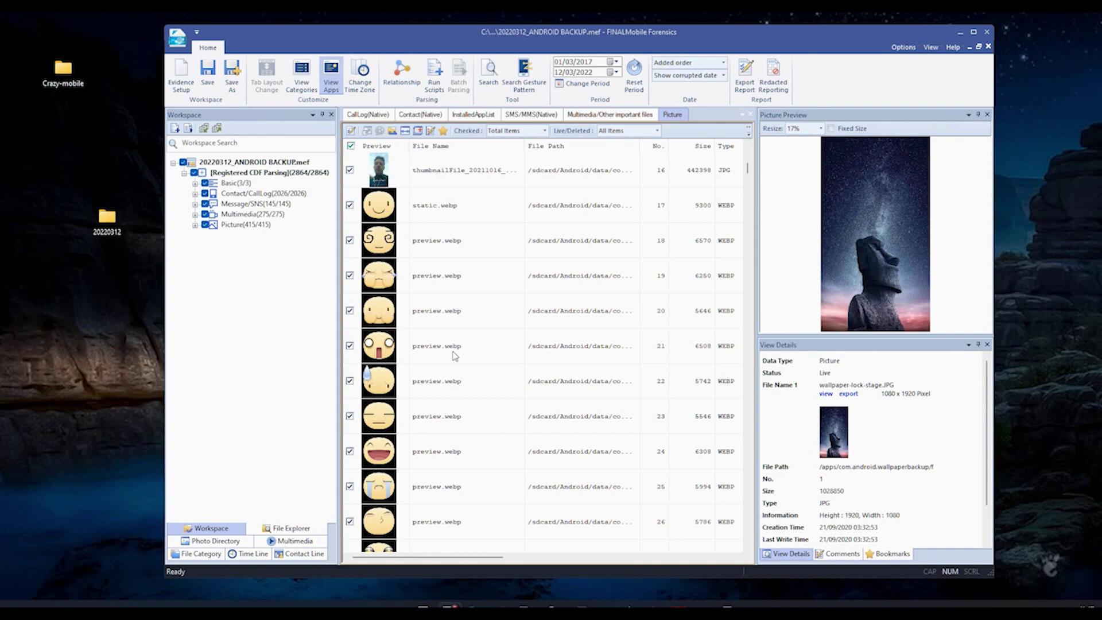
scroll(517, 339, "down", 12)
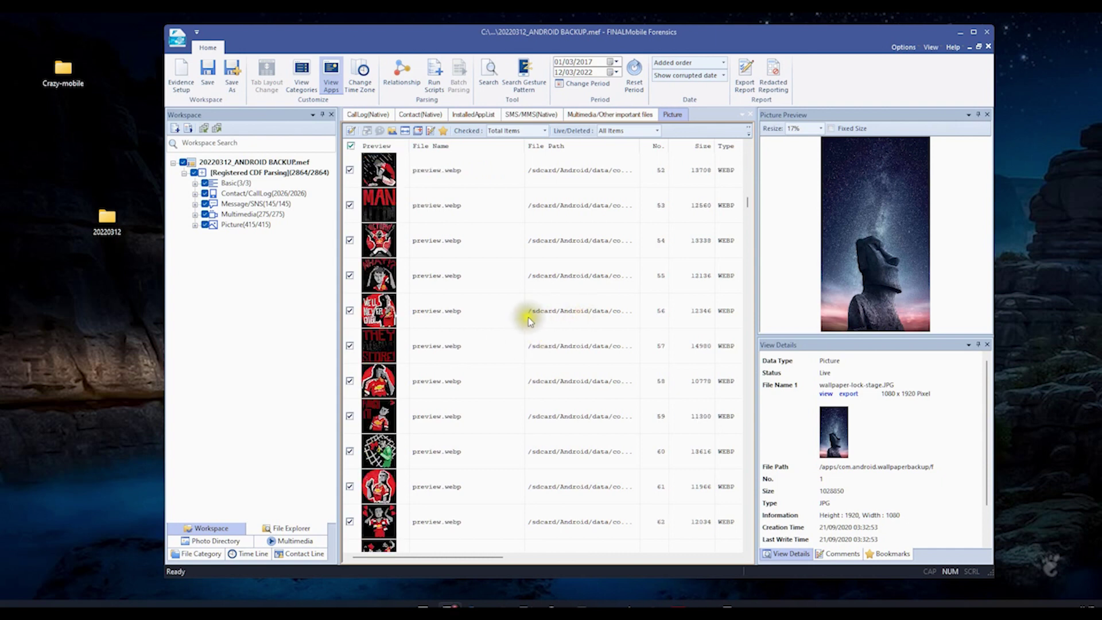
left_click(482, 249)
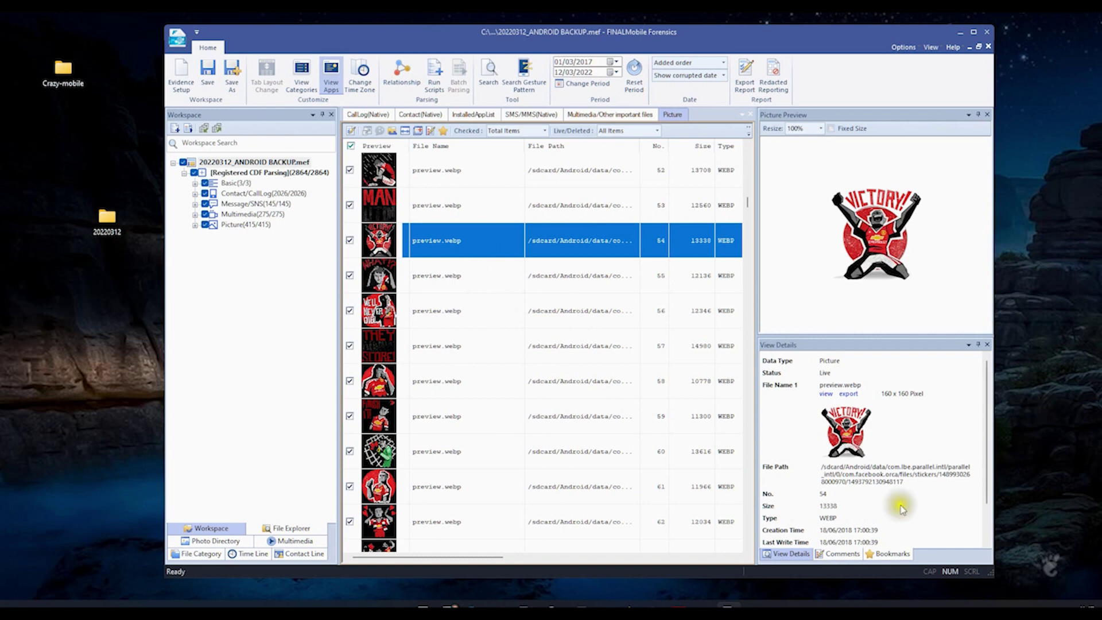
scroll(899, 504, "down", 2)
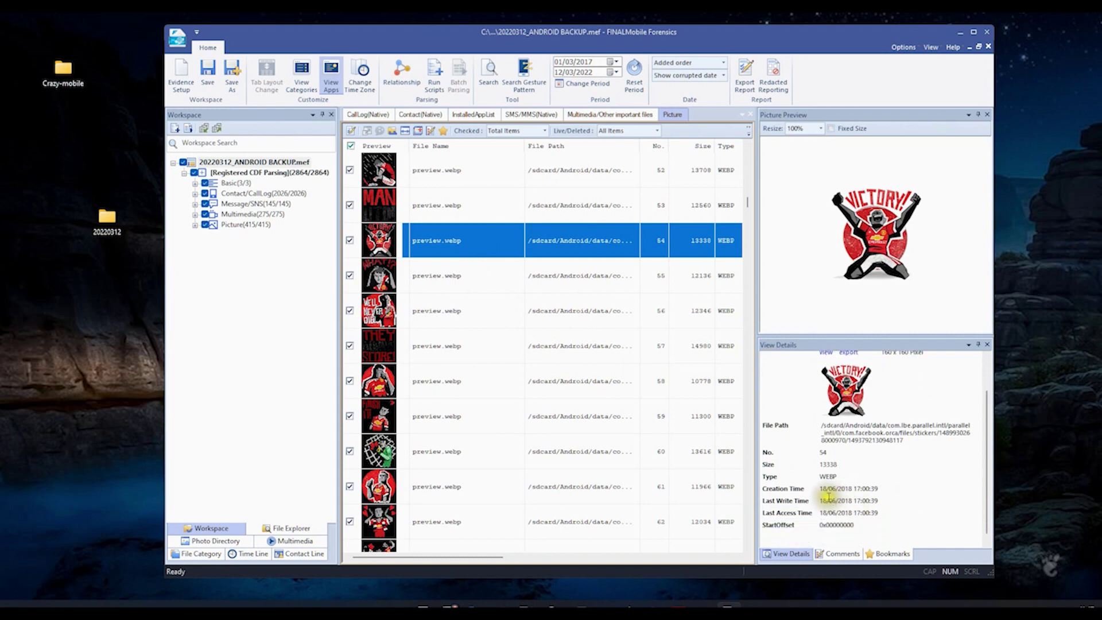
left_click_drag(852, 489, 816, 492)
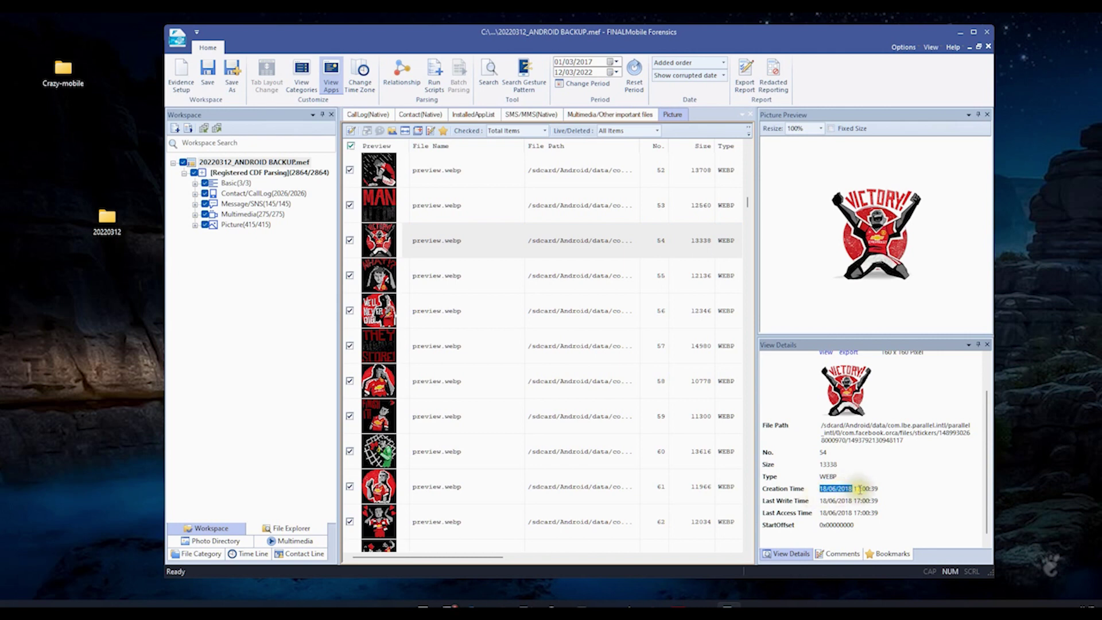
left_click_drag(856, 488, 883, 488)
Go to the end of the recovered picture list and view the details of GIF number 412.
scroll(575, 321, "down", 4)
left_click(748, 216)
left_click_drag(749, 216, 772, 573)
left_click(477, 416)
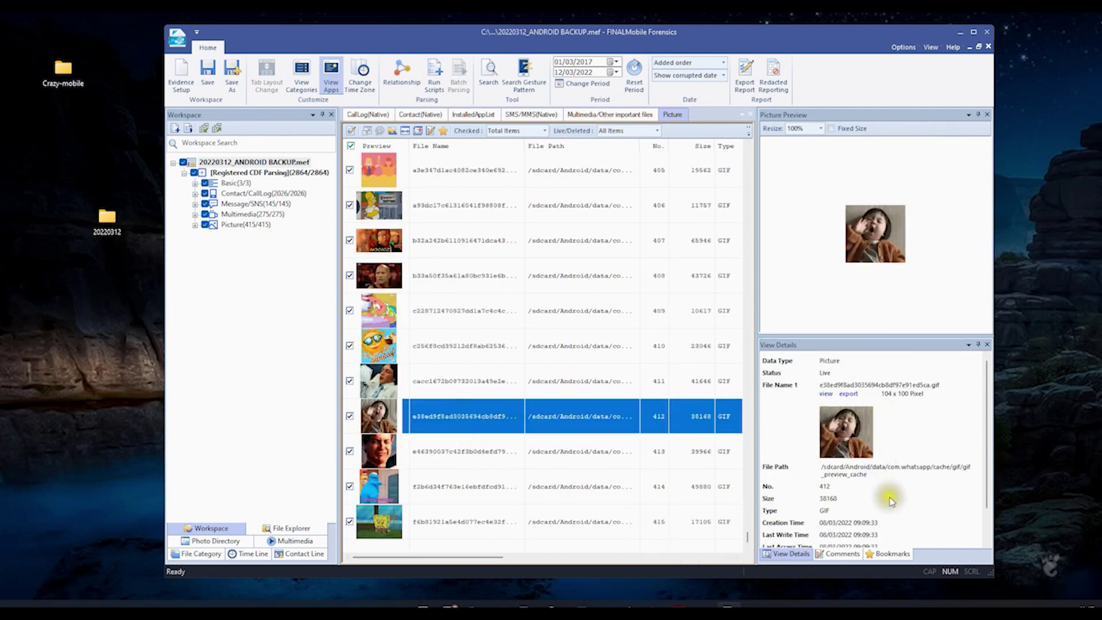
Return to the start of the picture list and open the InstalledAppList records in the Basic category.
left_click(855, 524)
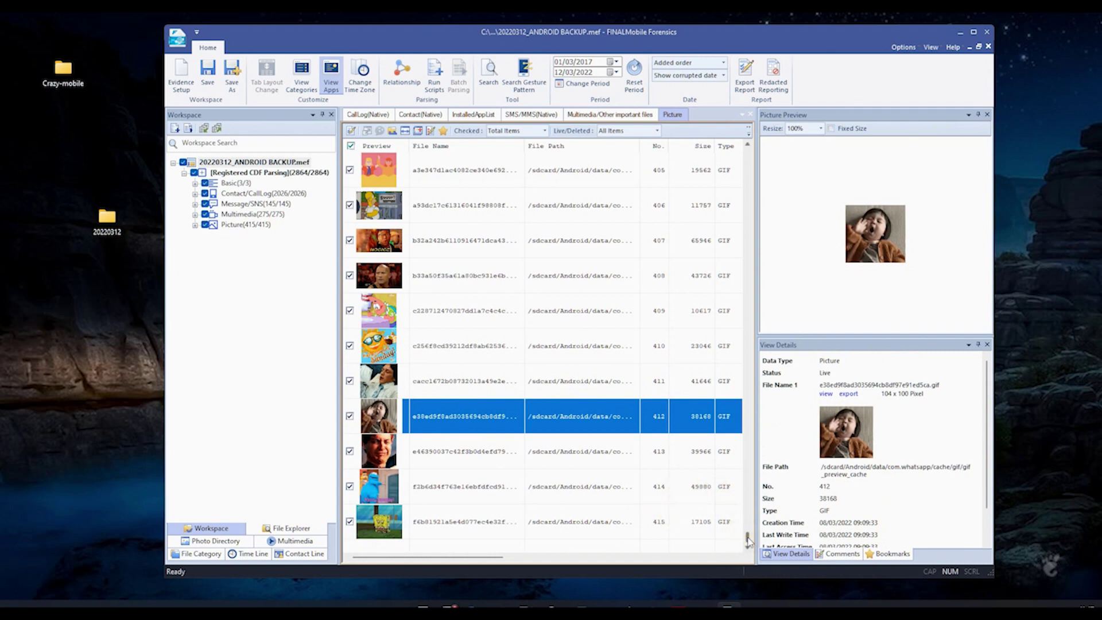
left_click_drag(748, 540, 702, 153)
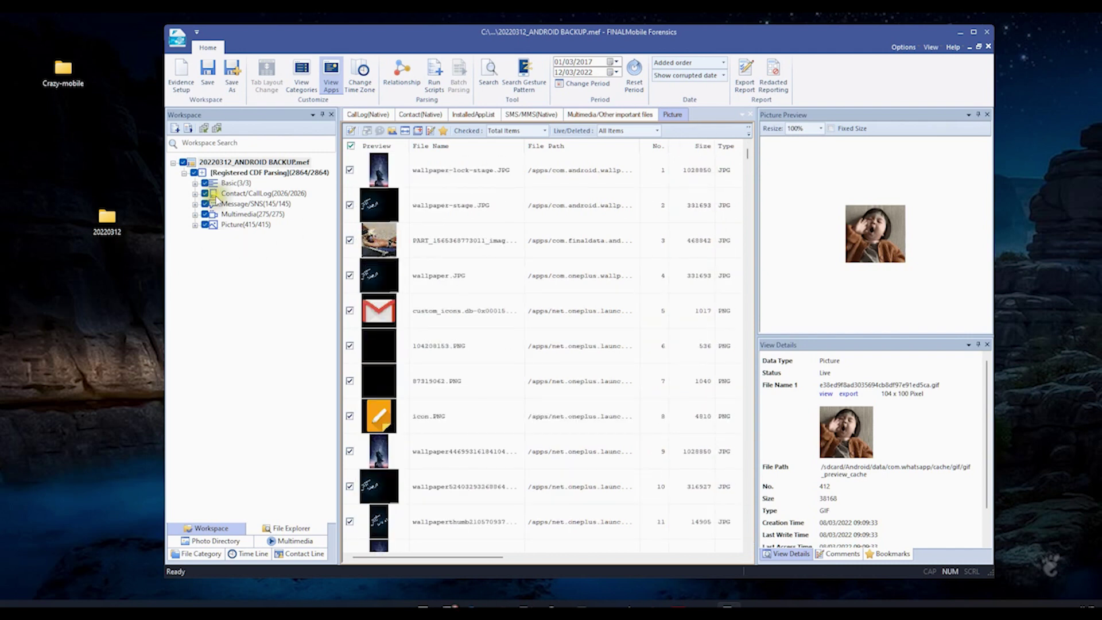
left_click(195, 183)
left_click(234, 191)
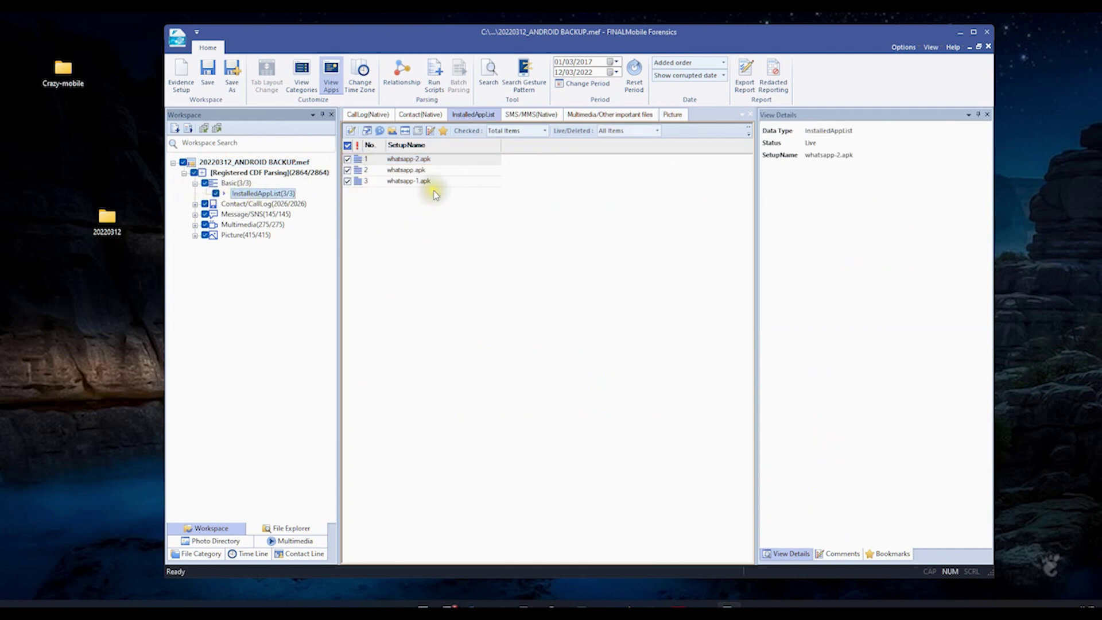
Collapse the Basic category and open the CallLog(Native) records under Contact/CallLog.
left_click(196, 183)
left_click(195, 194)
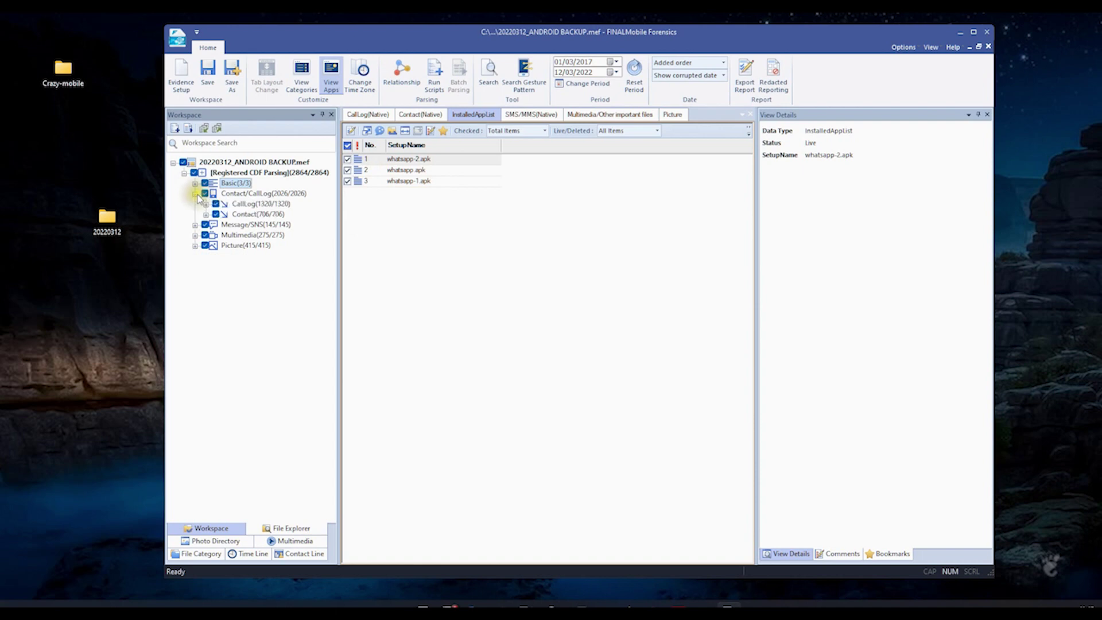
left_click(240, 205)
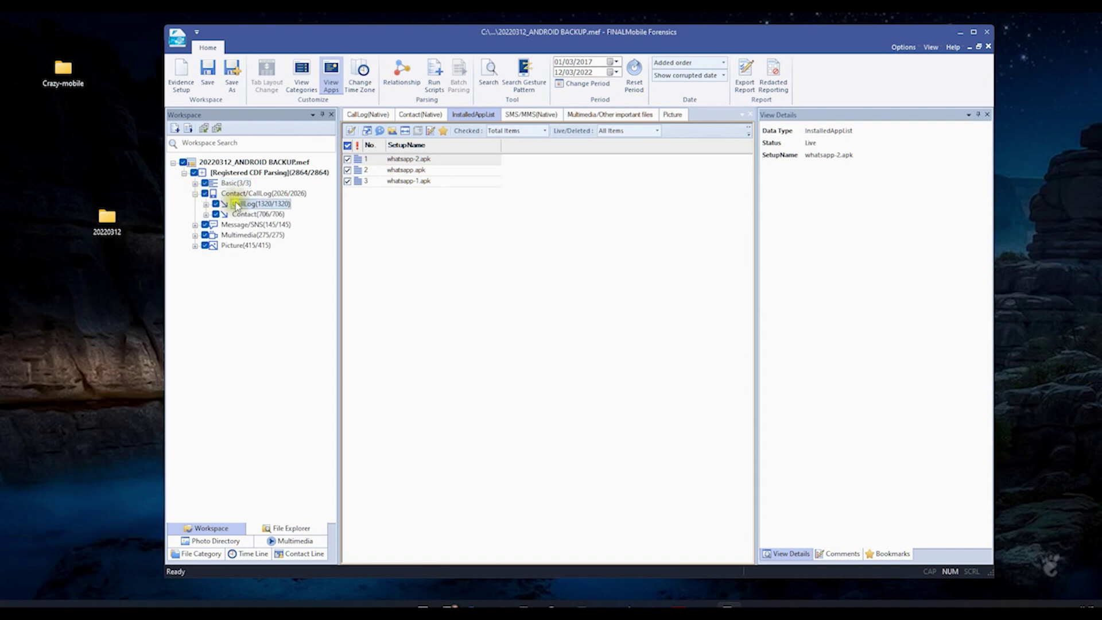
left_click(205, 204)
left_click(255, 214)
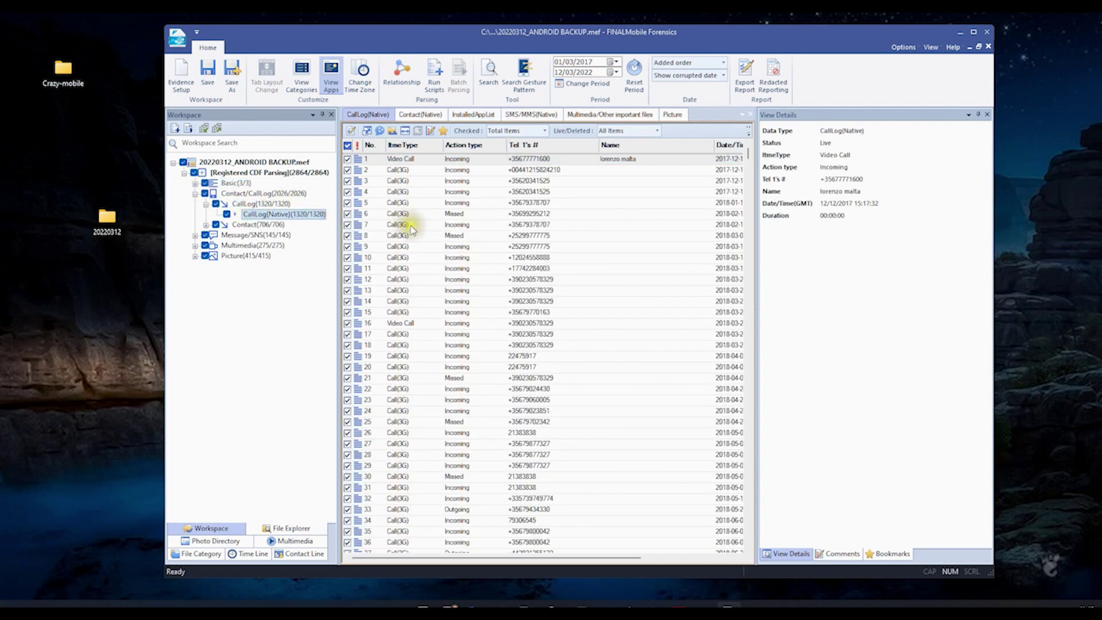
Widen the call log list until the full Date/Time(GMT) column shows, and look through the first calls.
left_click_drag(753, 195, 832, 195)
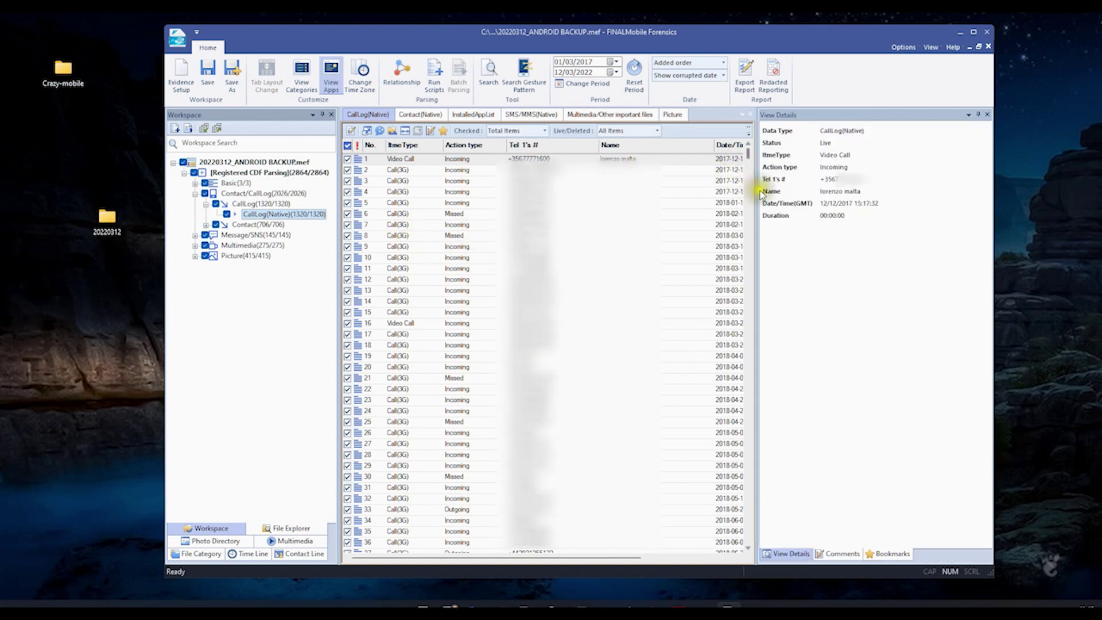
left_click_drag(758, 198, 831, 198)
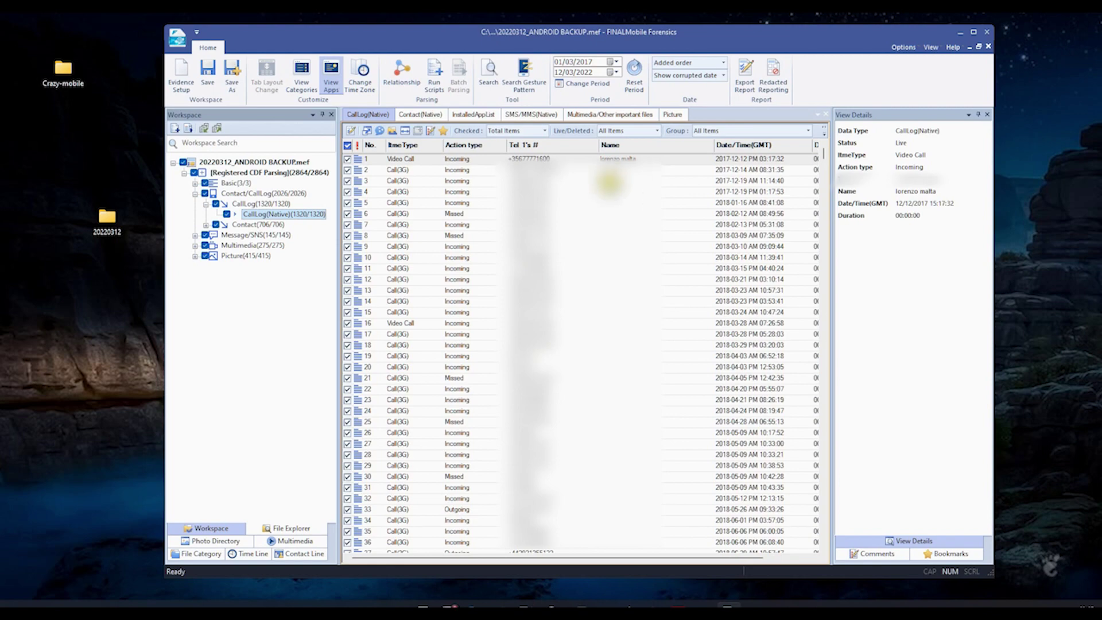
mouse_move(825, 161)
left_mouse_down()
mouse_move(829, 537)
mouse_move(854, 439)
mouse_move(825, 160)
left_mouse_up()
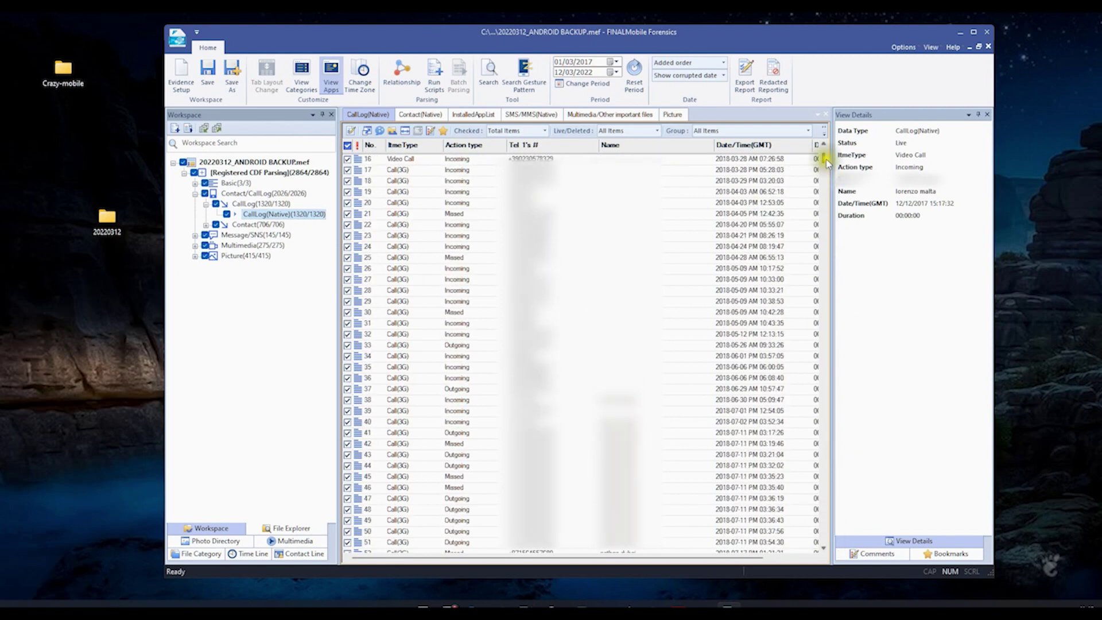
Open the Contact(Native) records and browse the contact list down to its last entries and back.
left_click(256, 225)
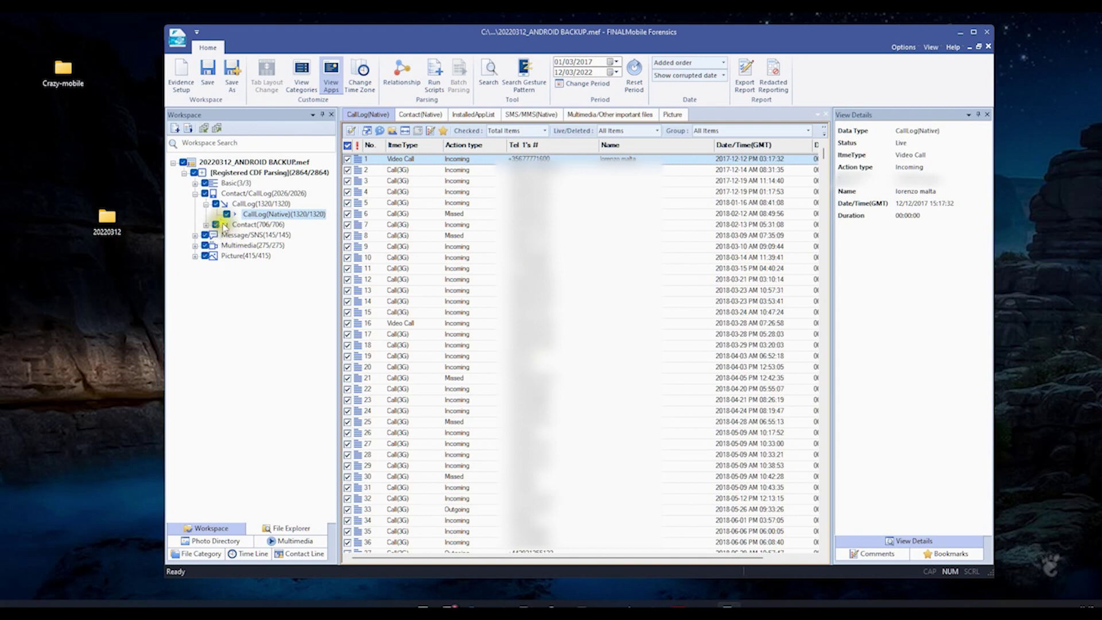
left_click(206, 204)
left_click(206, 214)
left_click(247, 224)
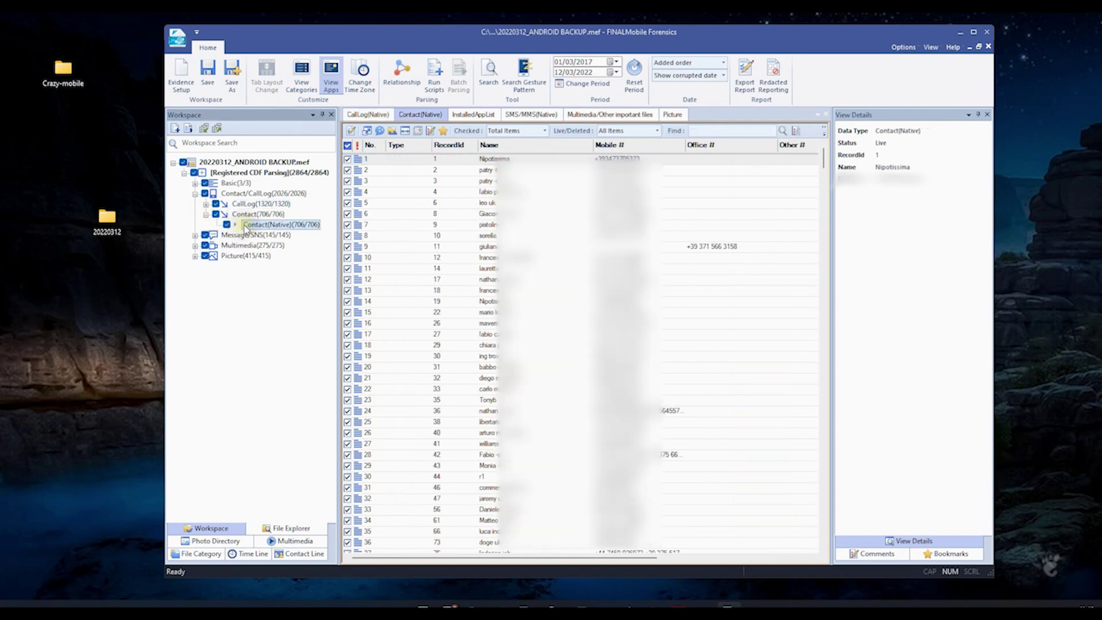
left_click_drag(824, 158, 815, 539)
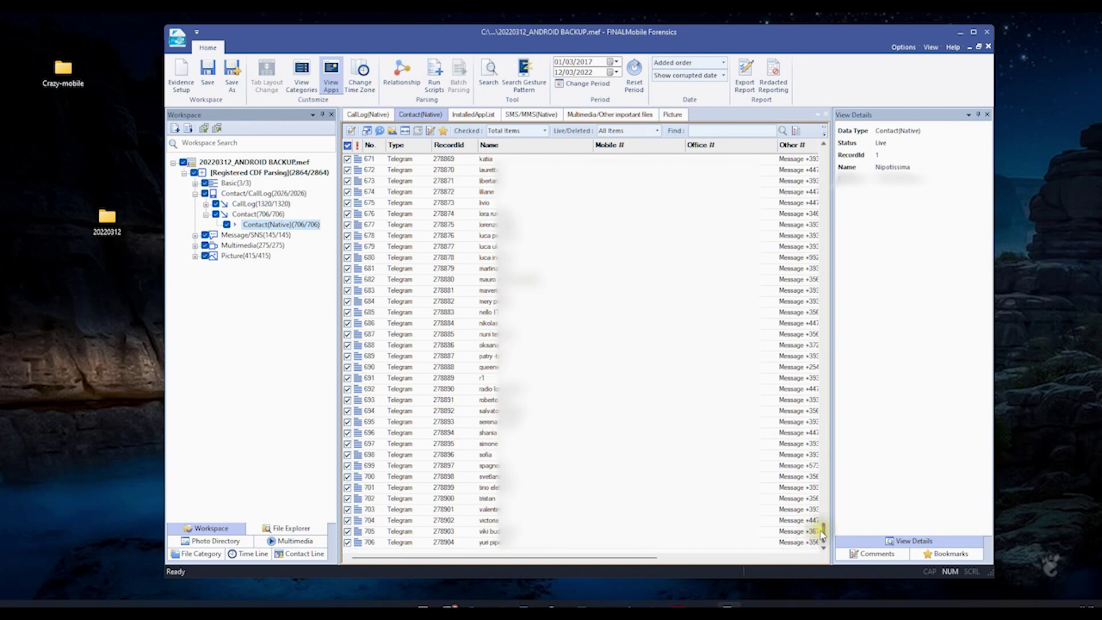
left_click_drag(824, 536, 822, 178)
Collapse the Contact/CallLog category and open the SMS/MMS(Native) records under Message/SNS.
left_click(201, 213)
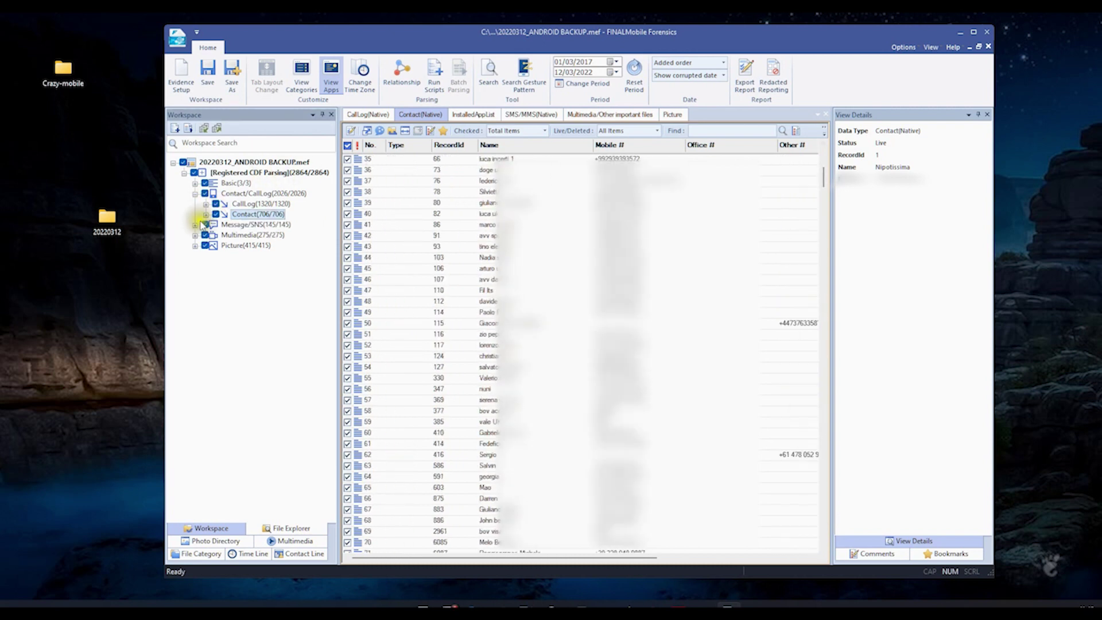
left_click(195, 194)
left_click(195, 204)
left_click(206, 215)
left_click(275, 224)
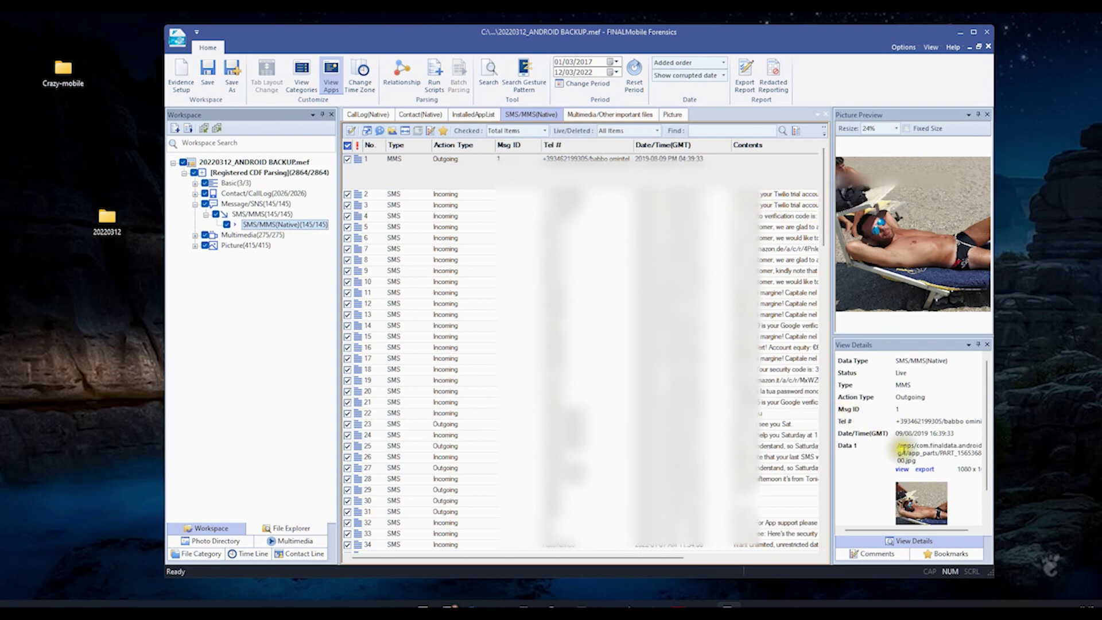
Examine the details and attached picture of the outgoing MMS, message number 1.
scroll(902, 450, "down", 1)
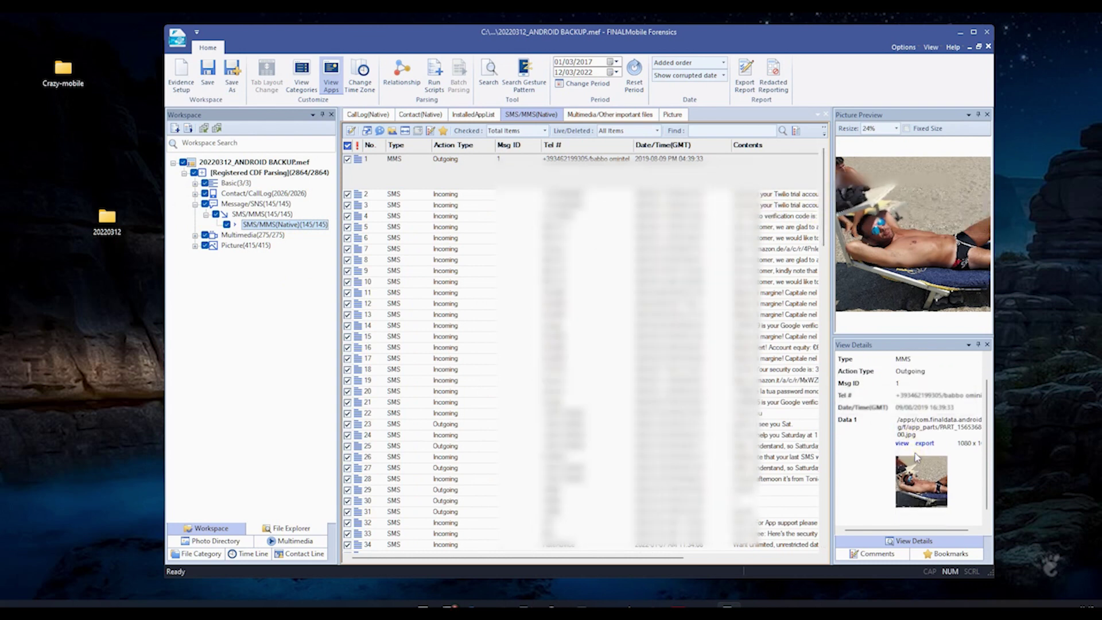
left_click(918, 458)
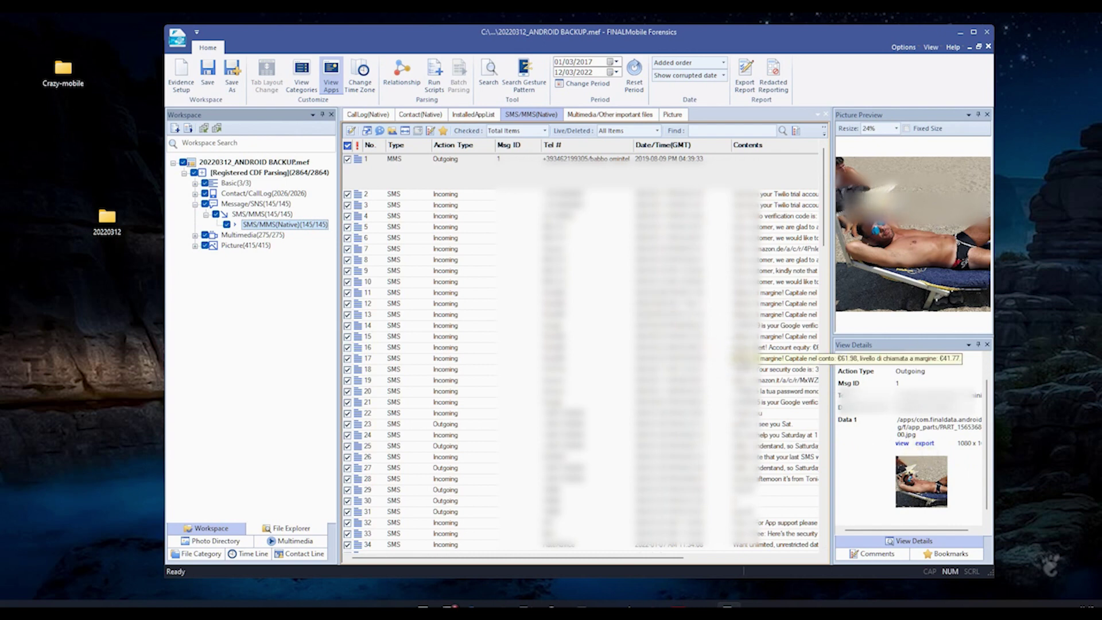
scroll(944, 409, "up", 1)
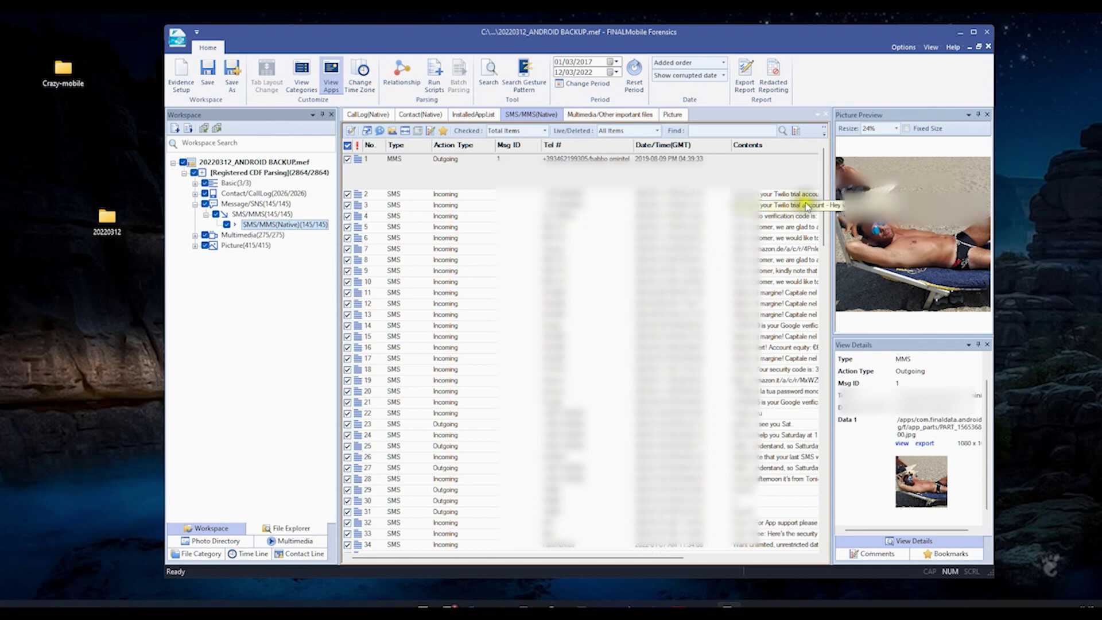
Go to the end of the SMS/MMS list and read the details of messages 145, 143, 142, 139 and 136.
left_click_drag(824, 173, 847, 526)
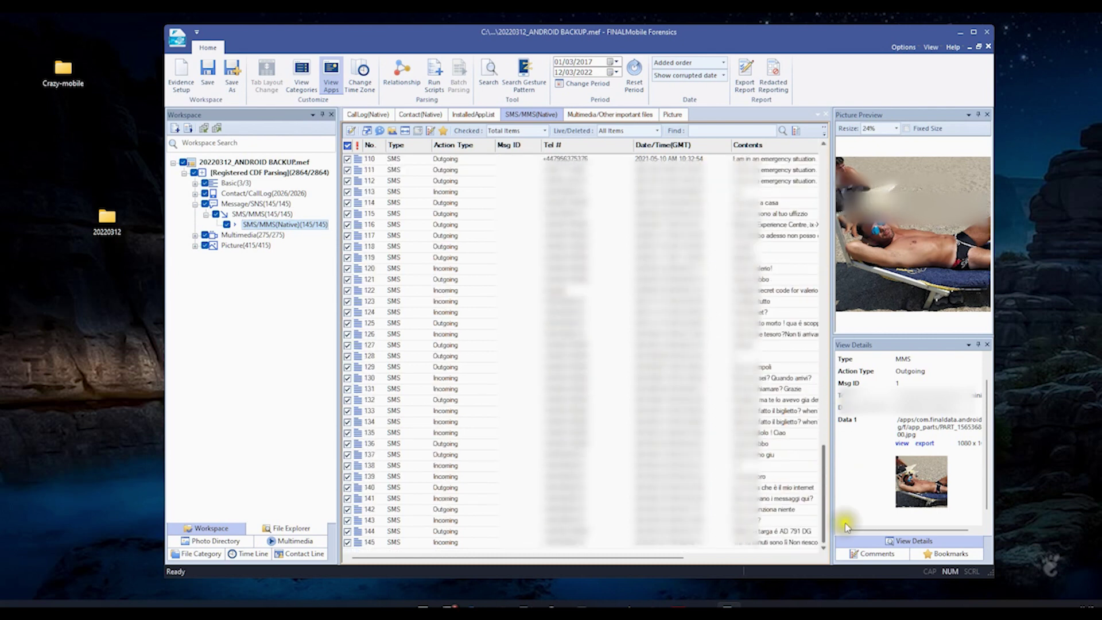
left_click(643, 545)
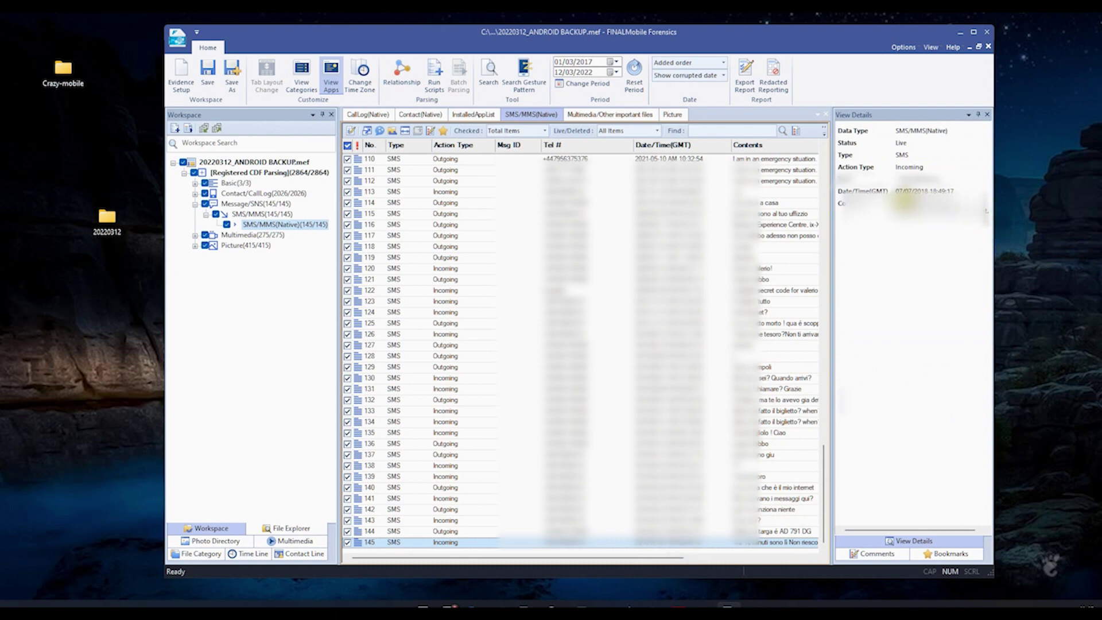
left_click(910, 198)
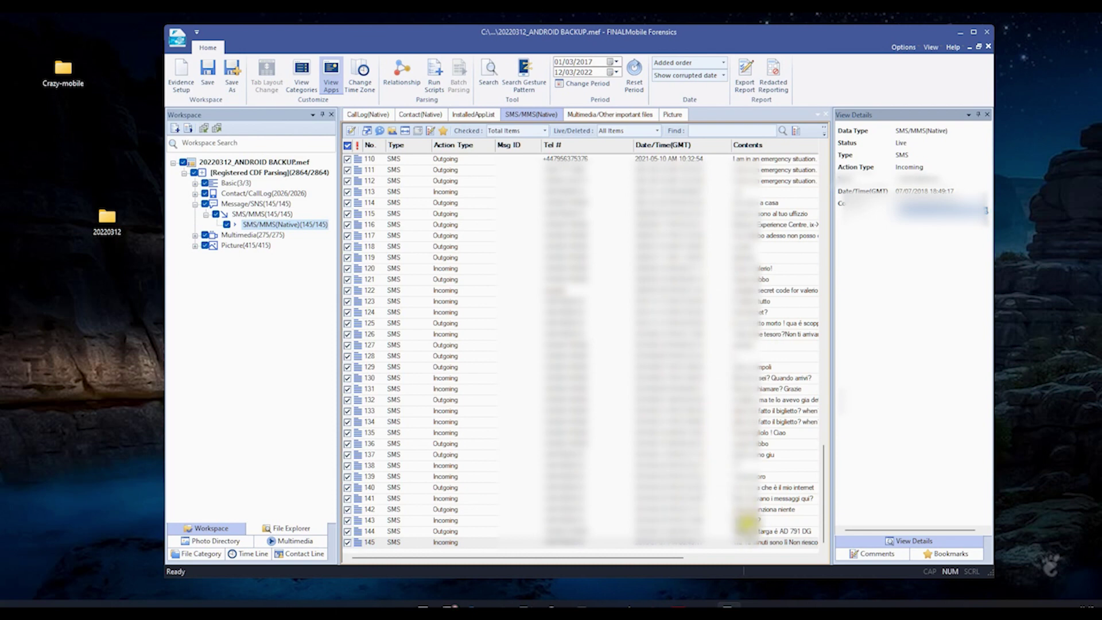
left_click(748, 519)
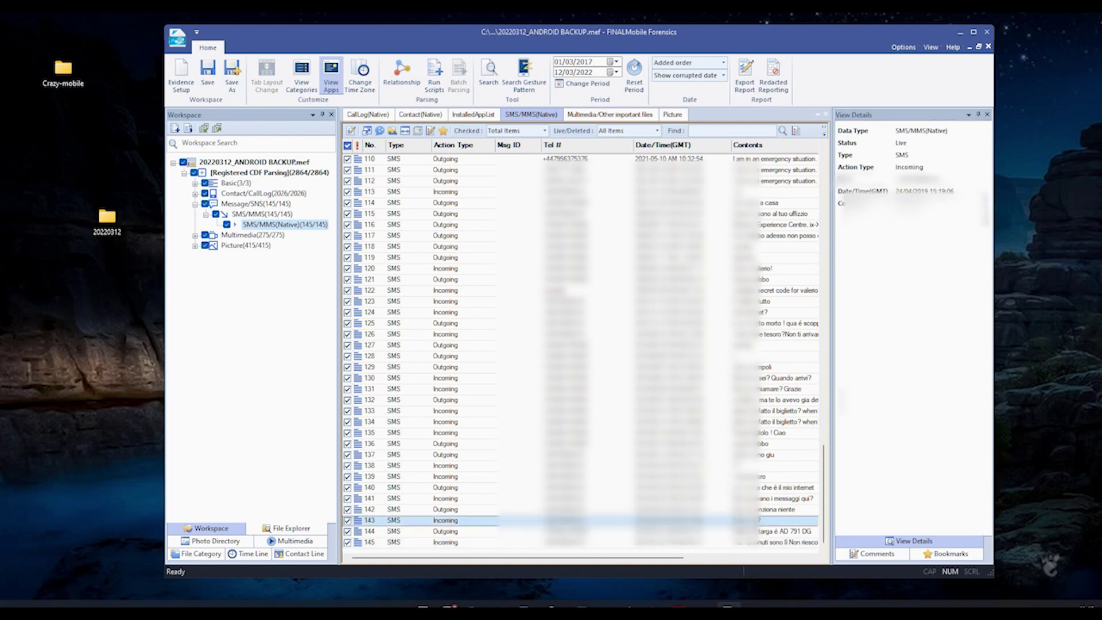
left_click(761, 510)
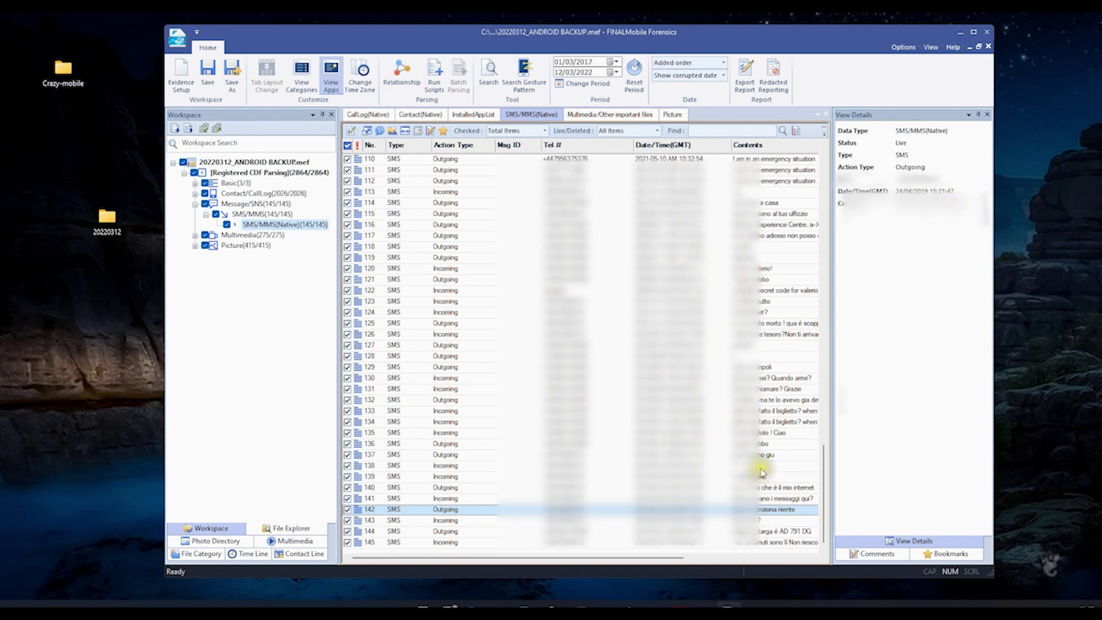
left_click(758, 522)
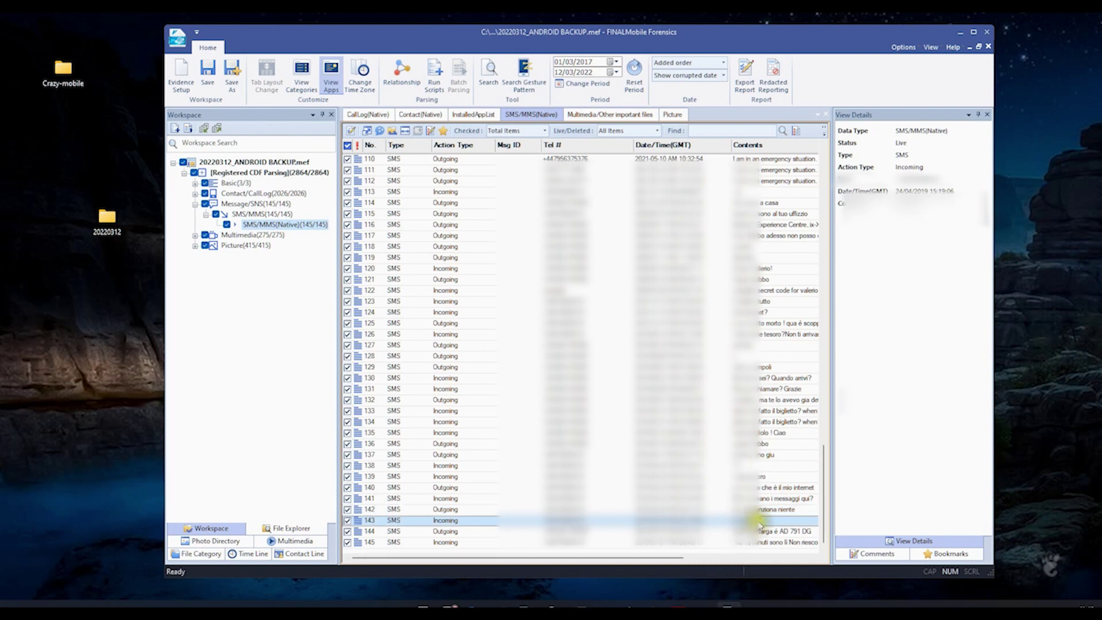
left_click(761, 510)
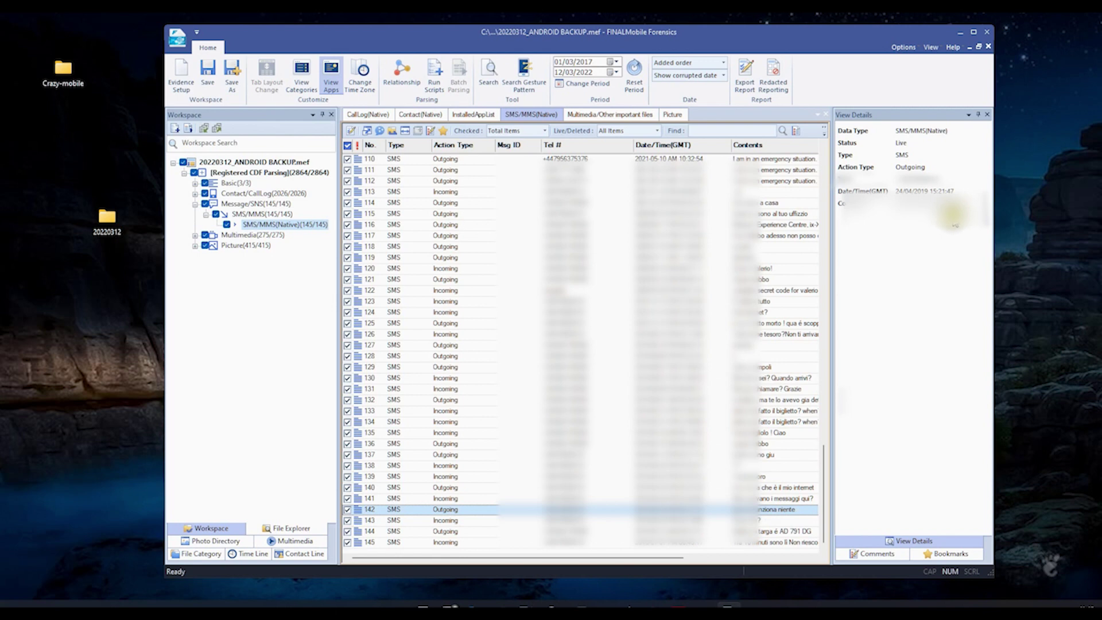
left_click(761, 478)
left_click(757, 444)
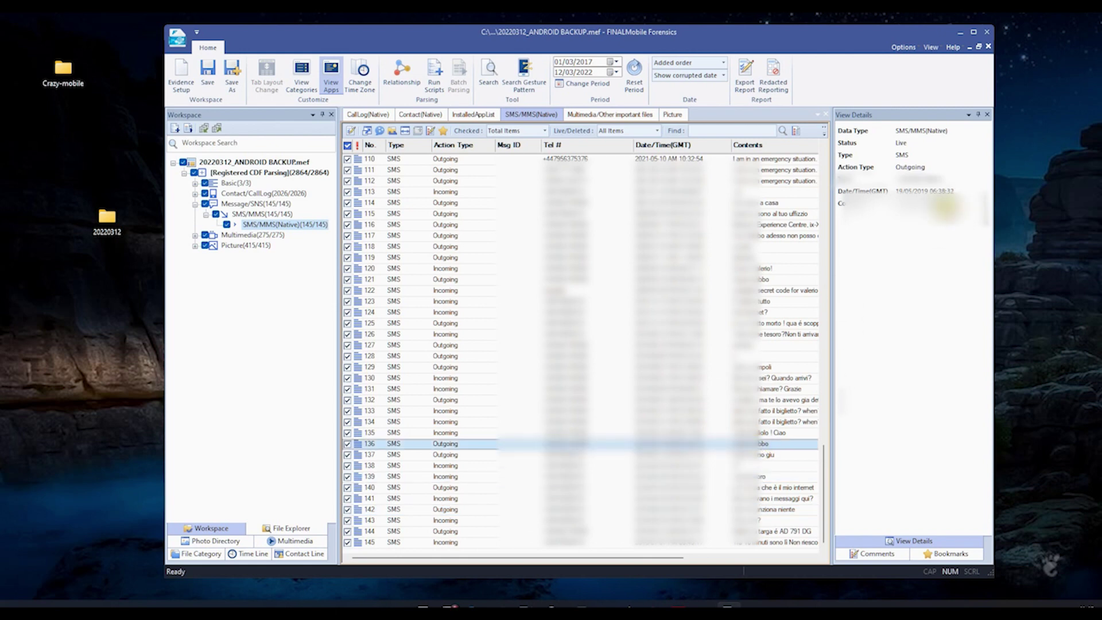
Browse back up to the outgoing "emergency situation" SMS messages and examine the contents of numbers 104 and 82.
scroll(580, 384, "up", 9)
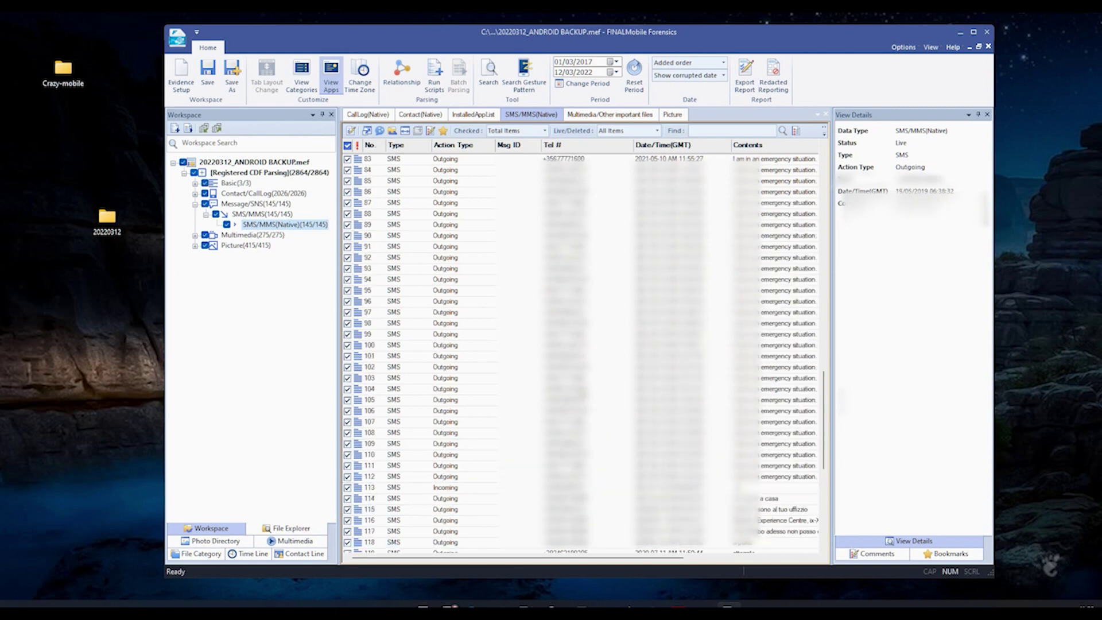
left_click(580, 389)
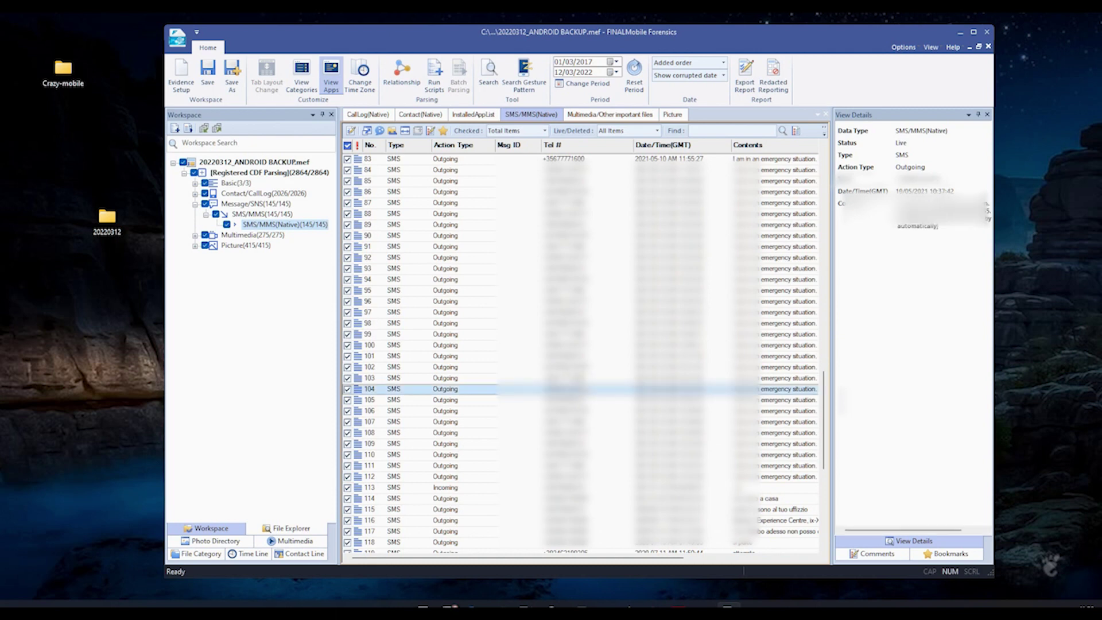
left_click(994, 310)
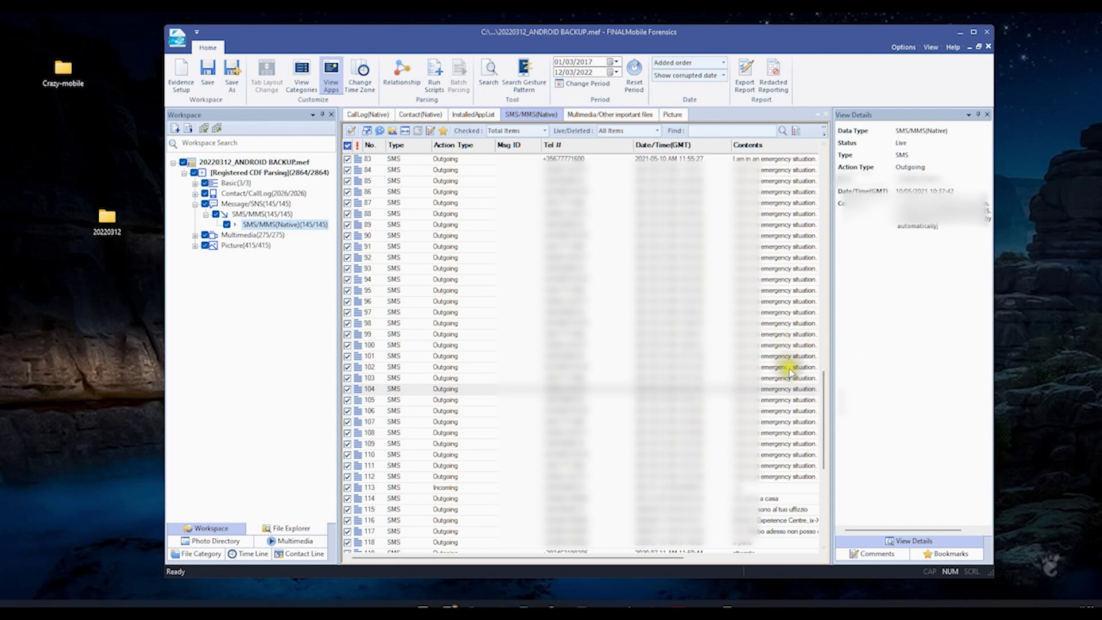
scroll(790, 372, "up", 6)
scroll(773, 410, "down", 2)
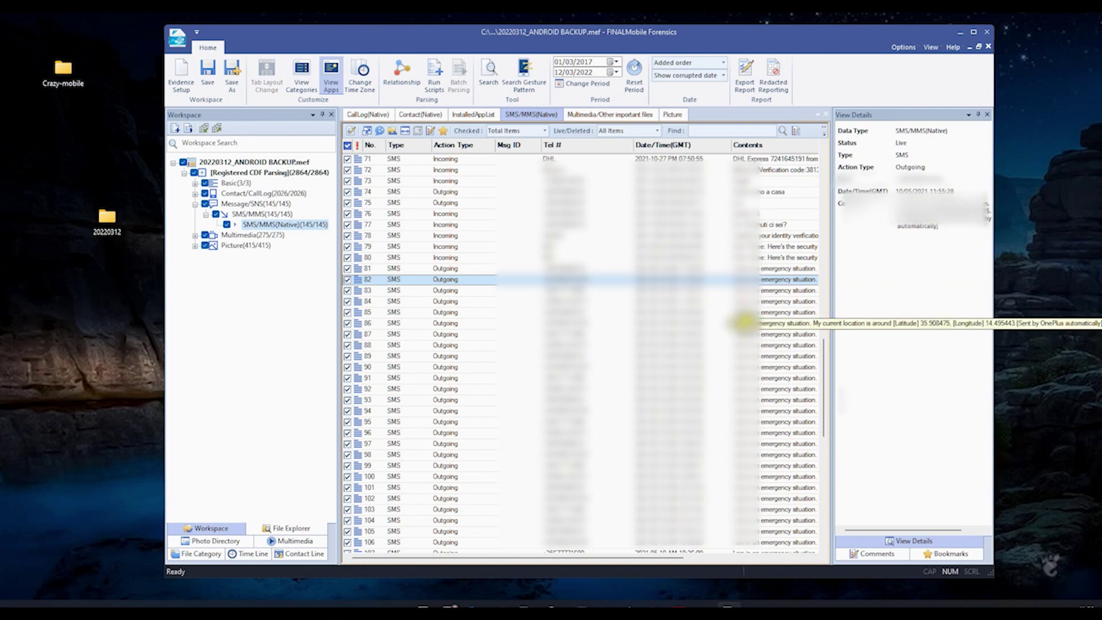
scroll(630, 364, "up", 2)
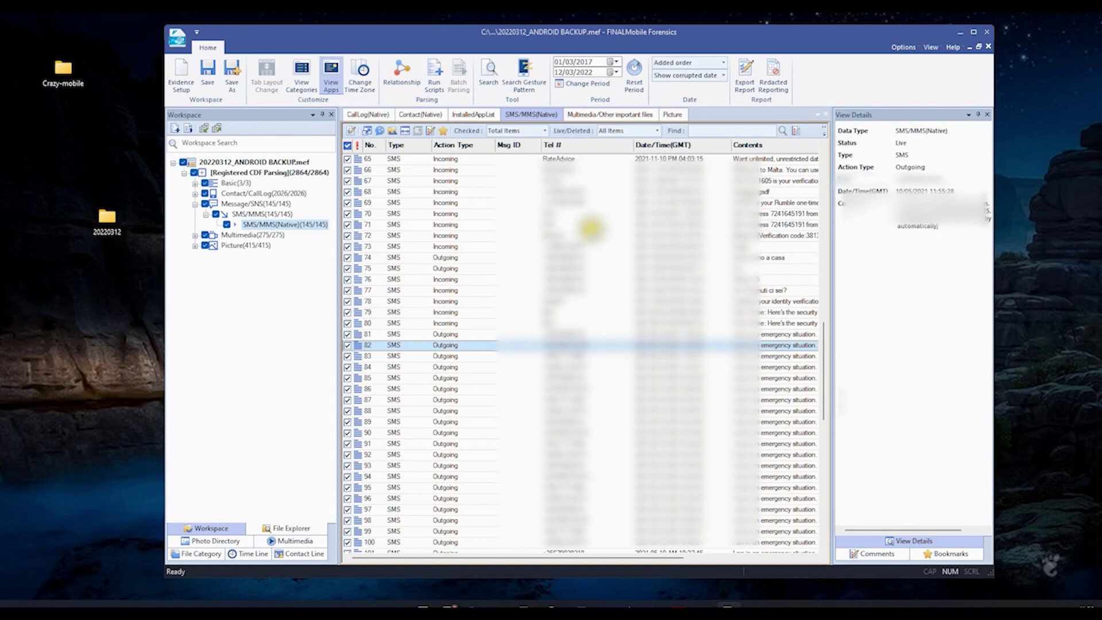
Open the Multimedia/Other important files records and preview the Male_Sword_Ultimate MP4 video, item 67.
left_click(195, 234)
left_click(233, 245)
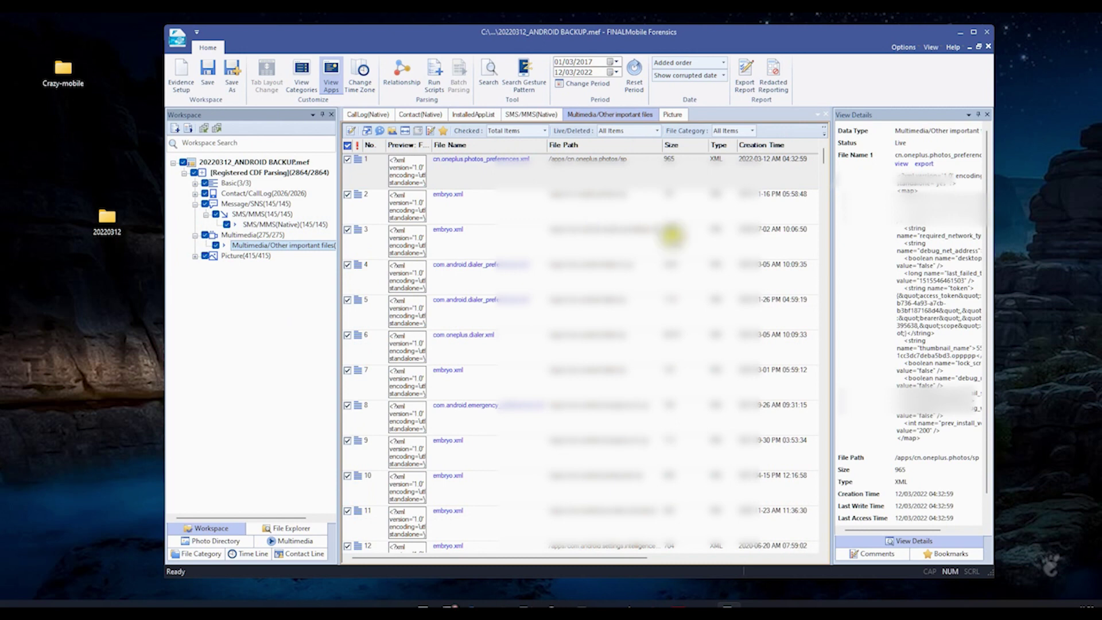
scroll(591, 290, "down", 17)
scroll(592, 290, "down", 4)
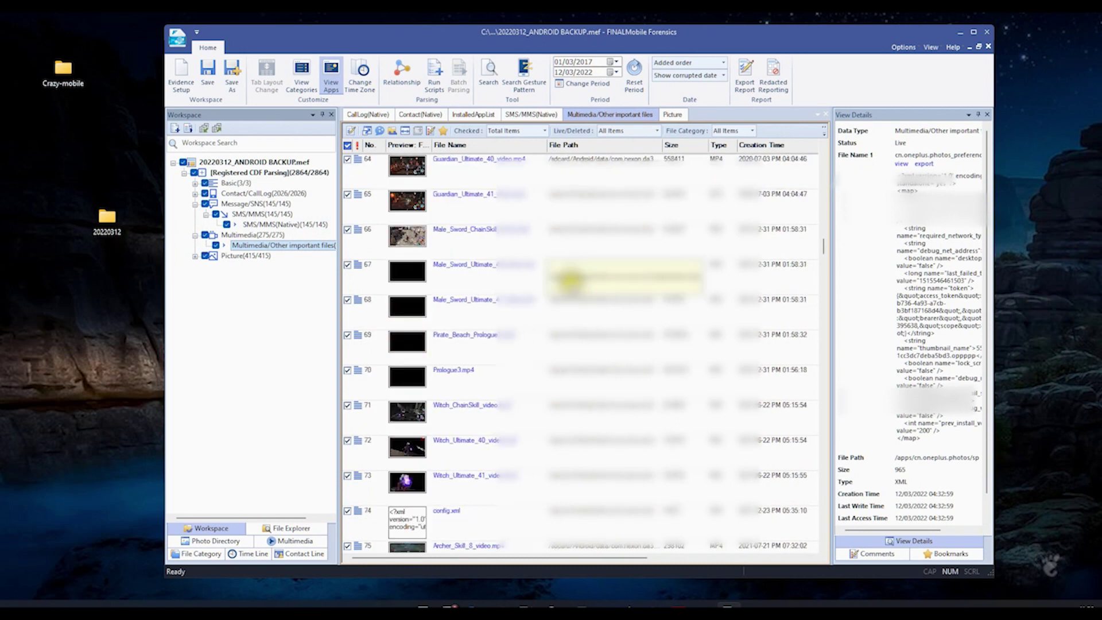
left_click(527, 278)
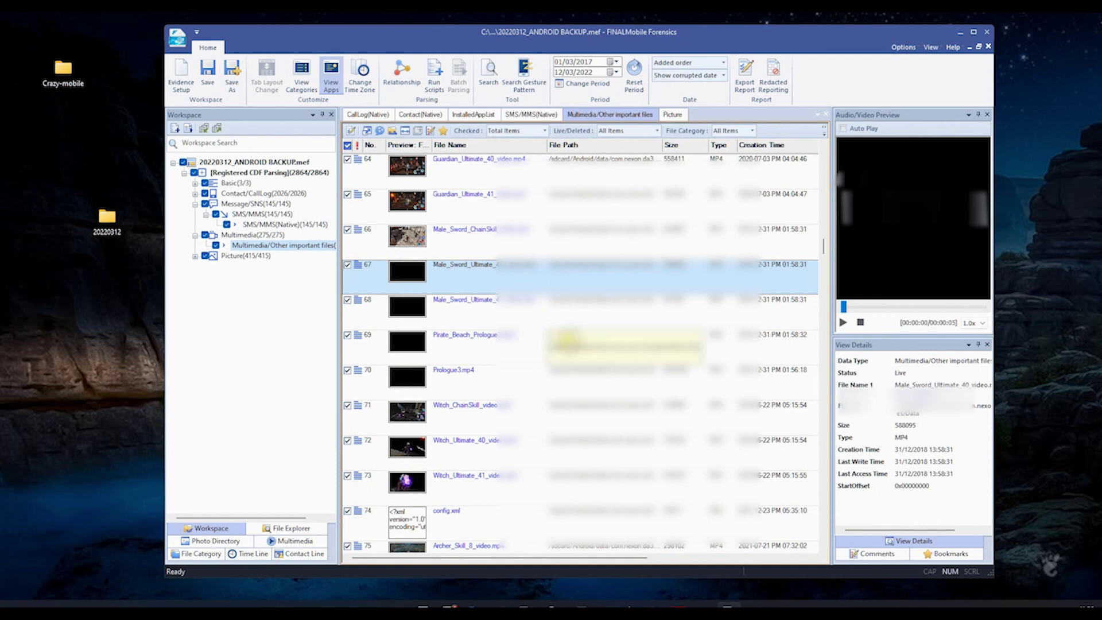
Preview the Female_Staff_ChainSkill MP4 video, item 78, and browse on to the Push-Log text files.
scroll(569, 338, "down", 3)
left_click(554, 341)
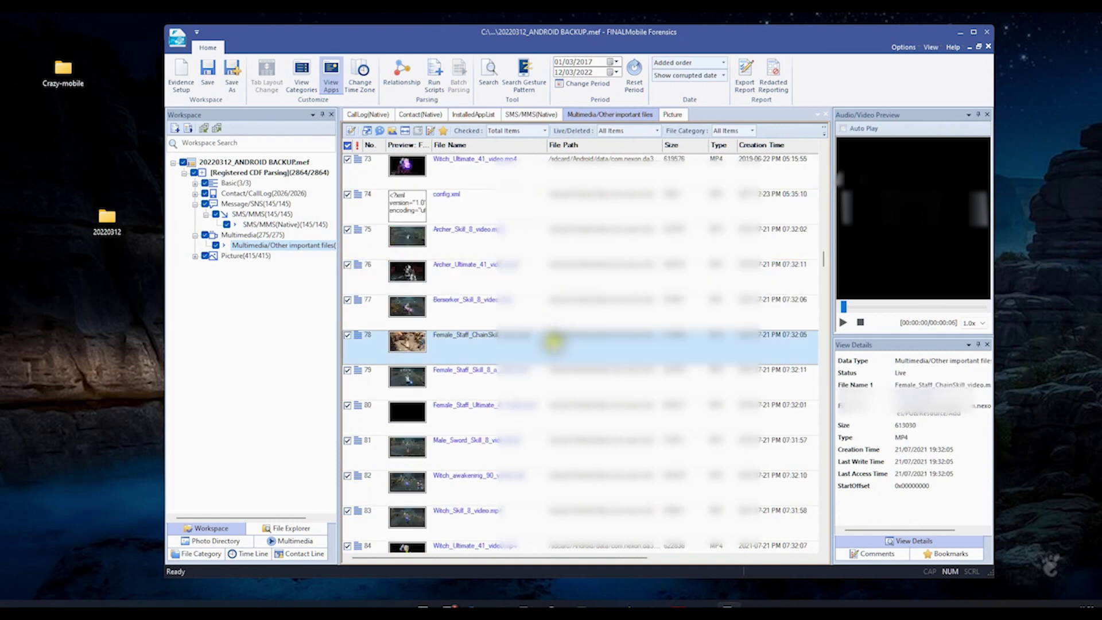
scroll(574, 342, "down", 20)
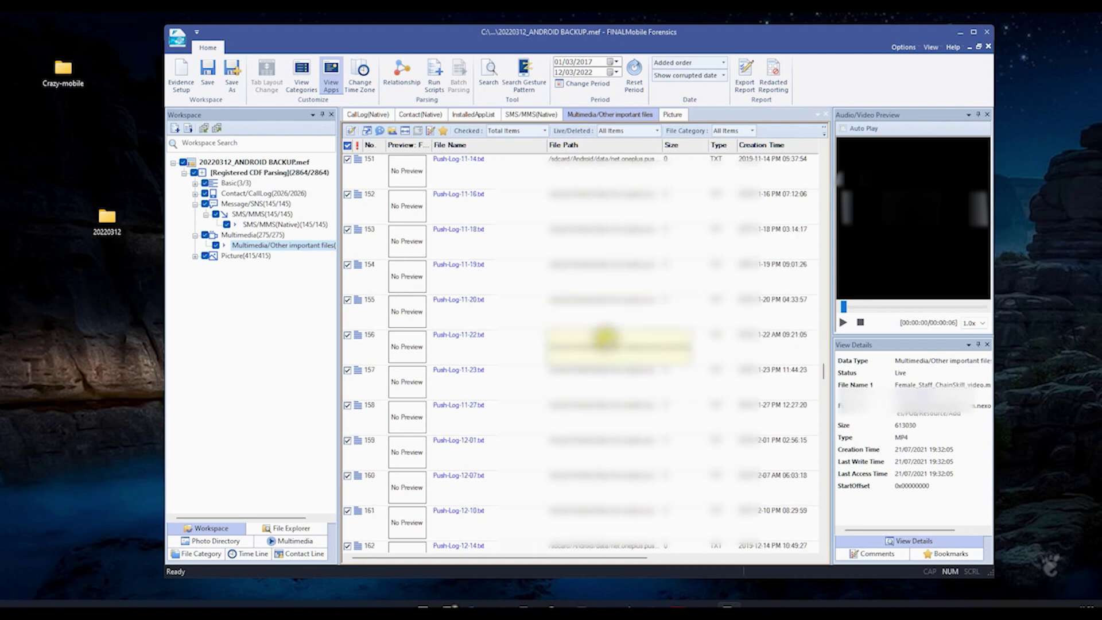
Go to the end of the multimedia list, play the TURN_RIGHT.mp3 audio, item 273, and browse back up.
scroll(621, 344, "down", 20)
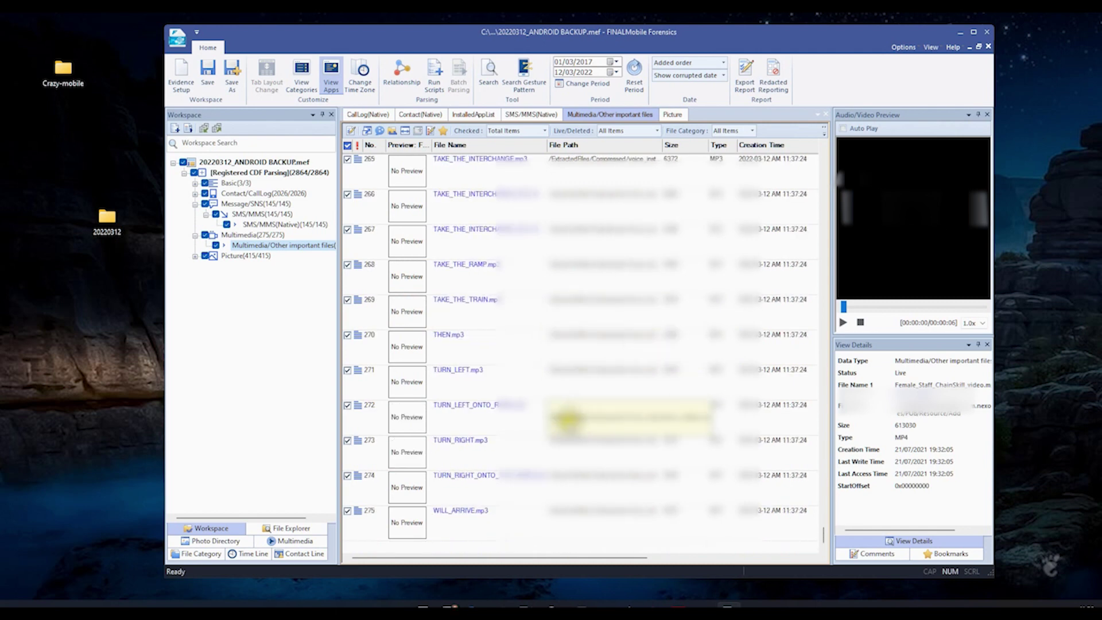
left_click(532, 440)
left_click(845, 323)
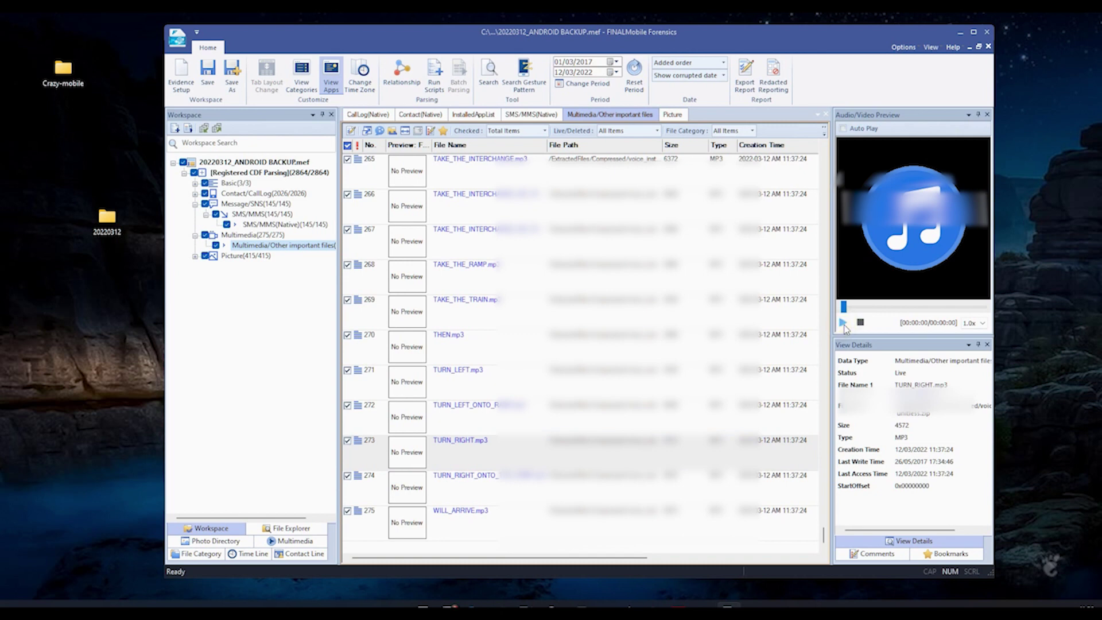
scroll(525, 321, "up", 5)
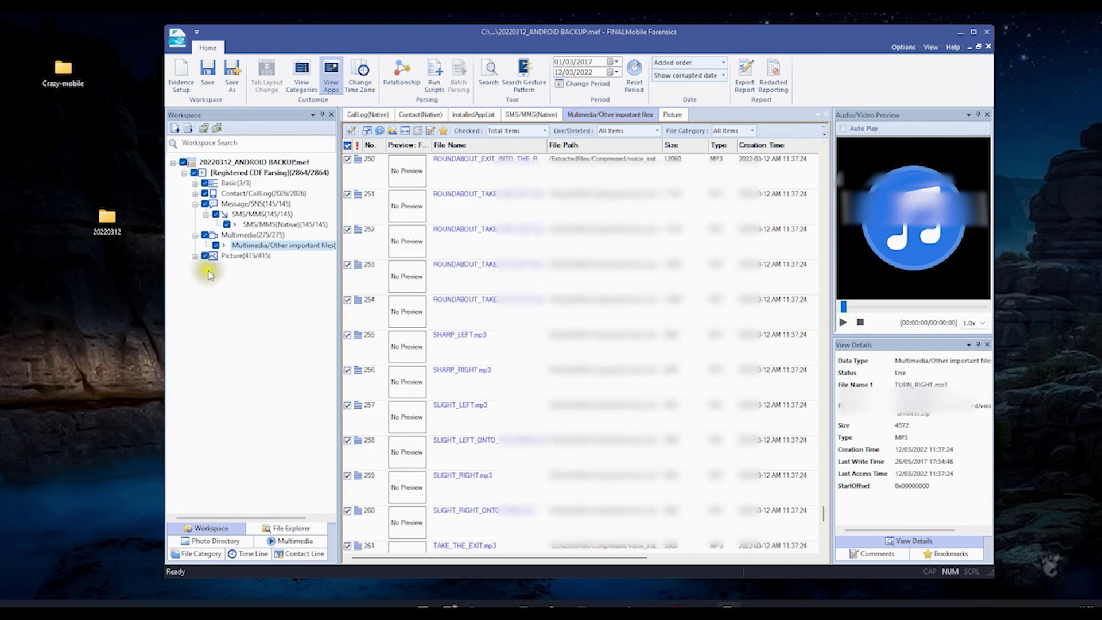
Open the Picture records from the evidence tree and browse back to the first pictures in the list.
left_click(240, 256)
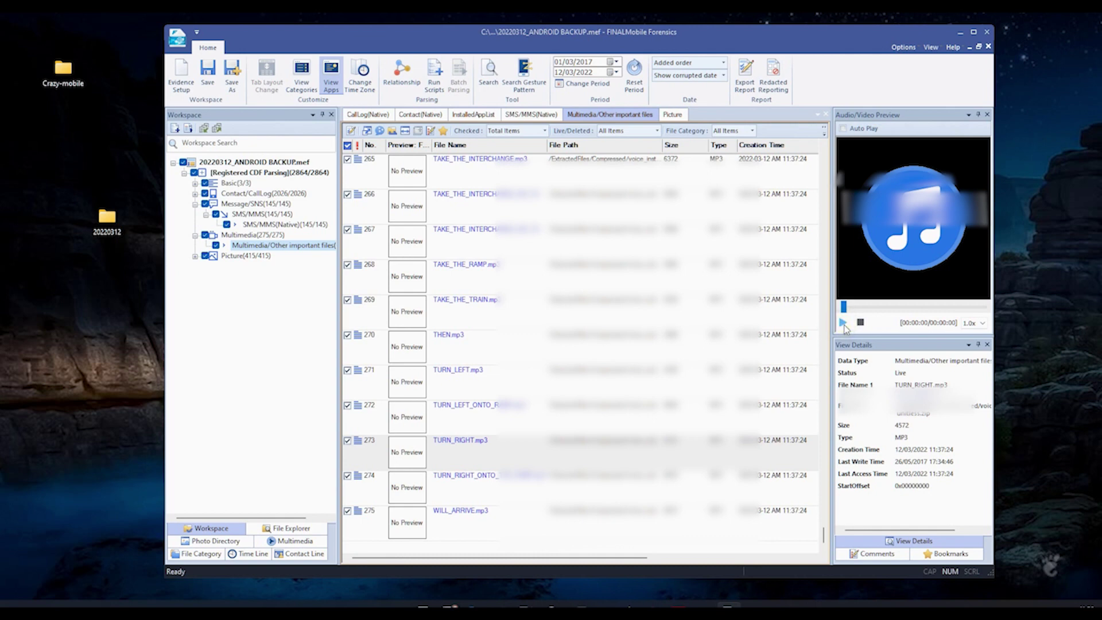
scroll(512, 320, "up", 5)
left_click(235, 256)
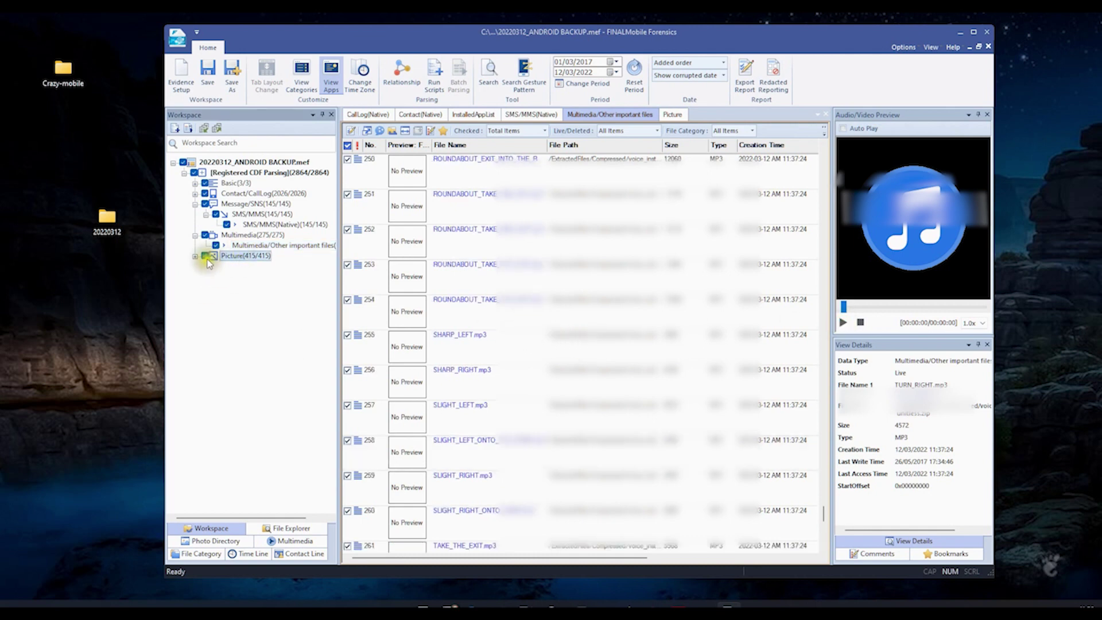
double_click(237, 260)
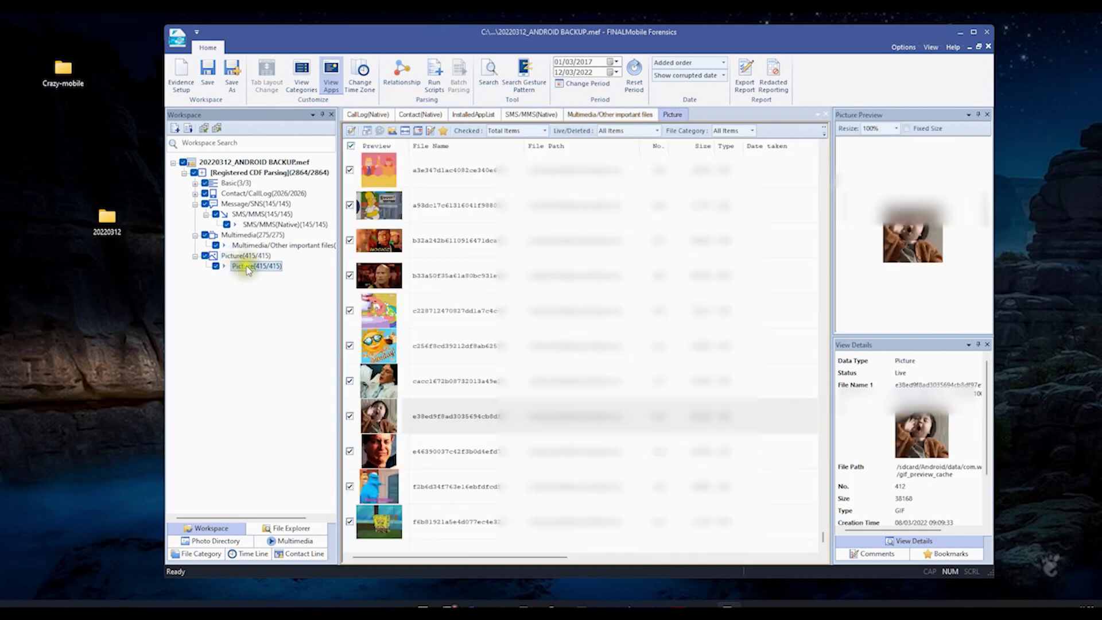
scroll(788, 430, "up", 15)
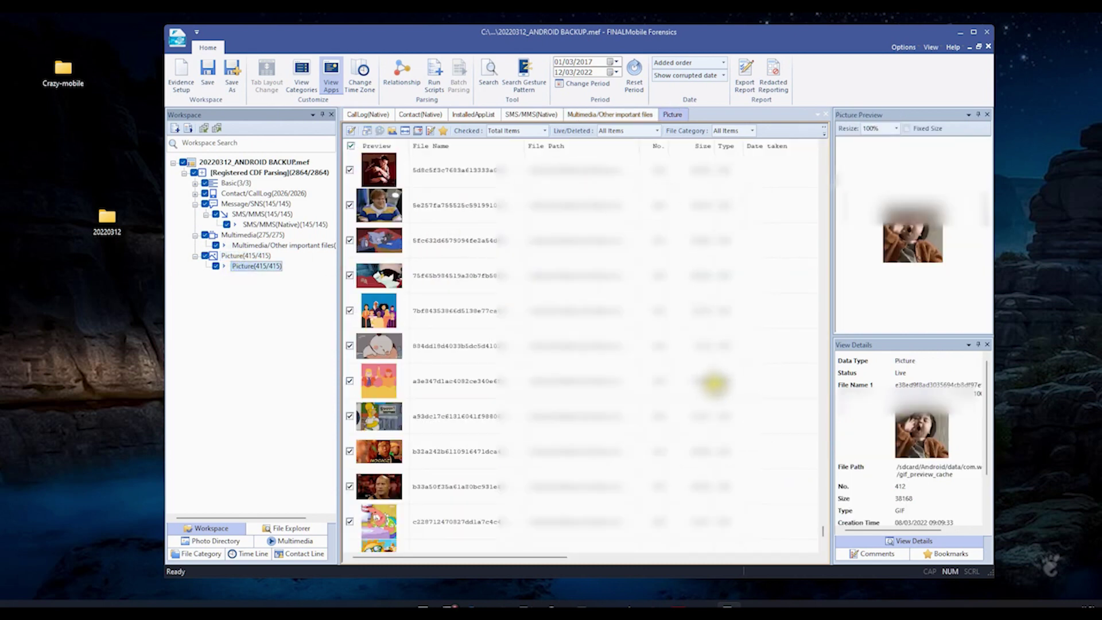
left_click_drag(824, 471, 818, 134)
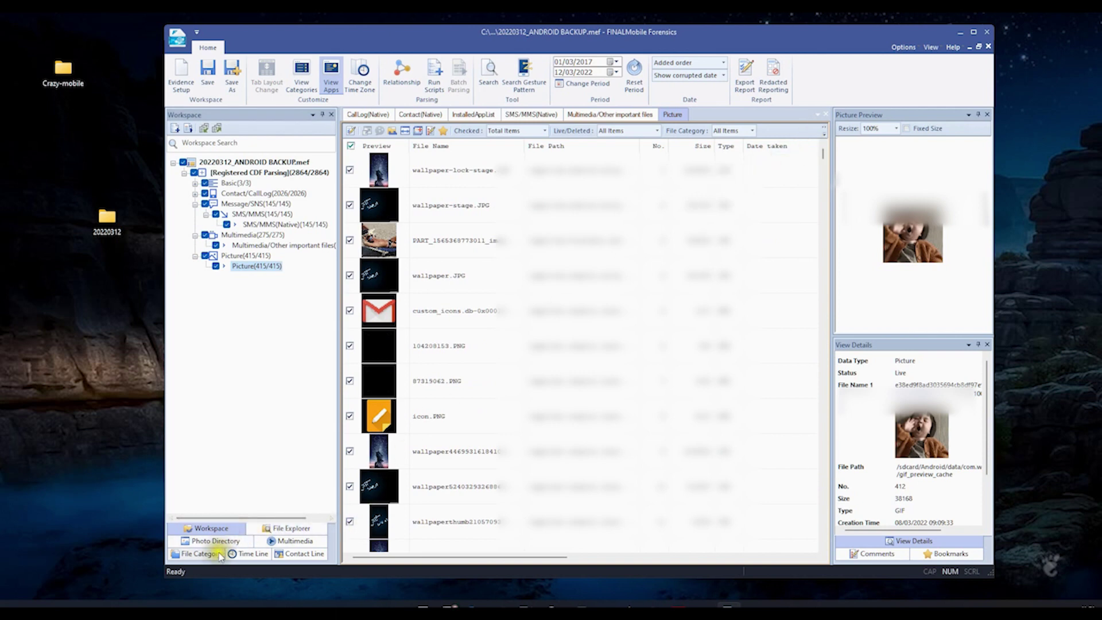
Look through the File Explorer, Photo Directory, File Category, Time Line and Contact Line views, and return to File Category.
left_click(275, 528)
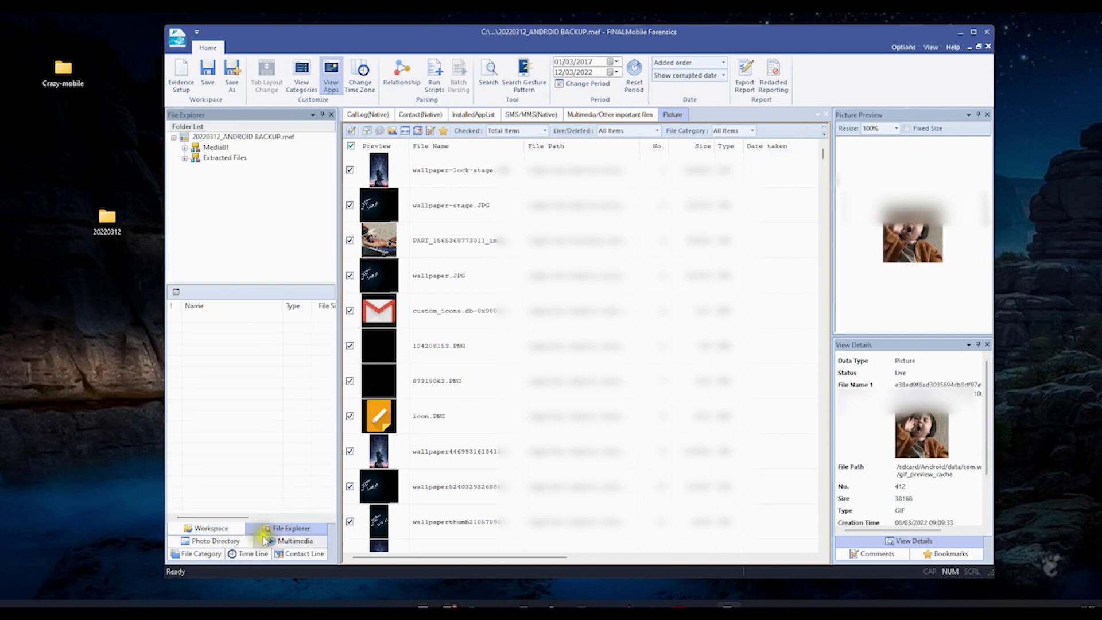
left_click(288, 542)
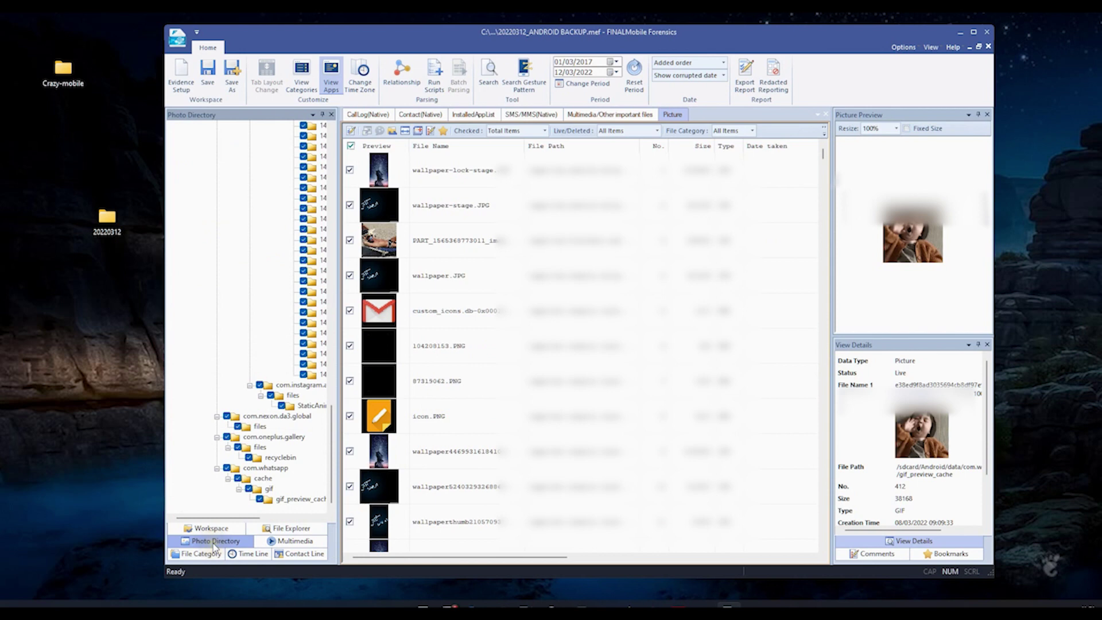
left_click(200, 554)
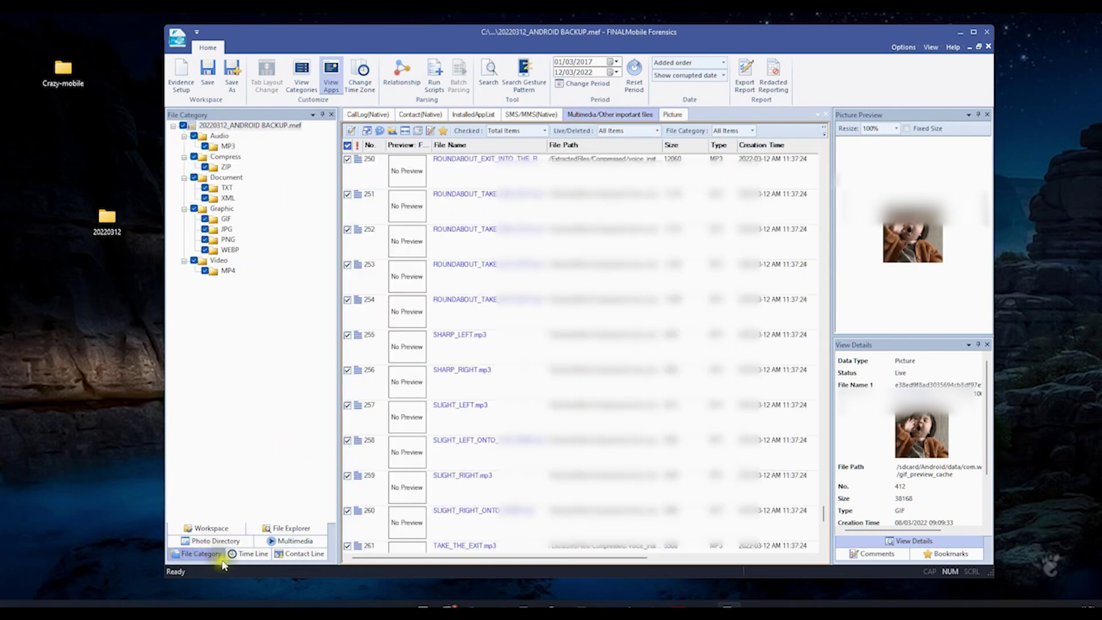
left_click(250, 554)
left_click(287, 556)
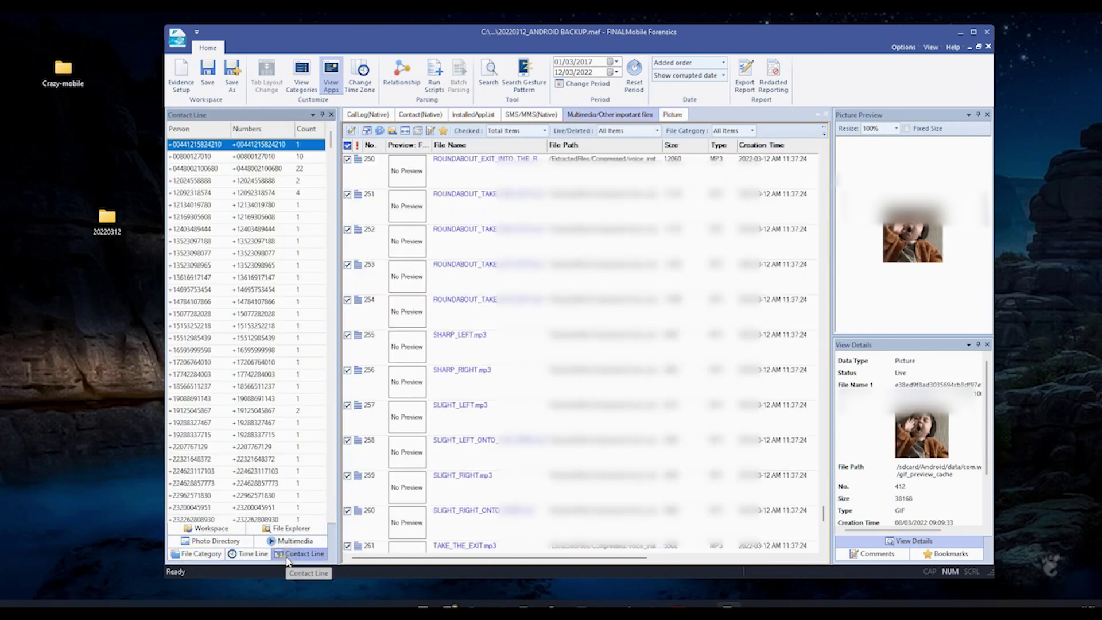
left_click(200, 553)
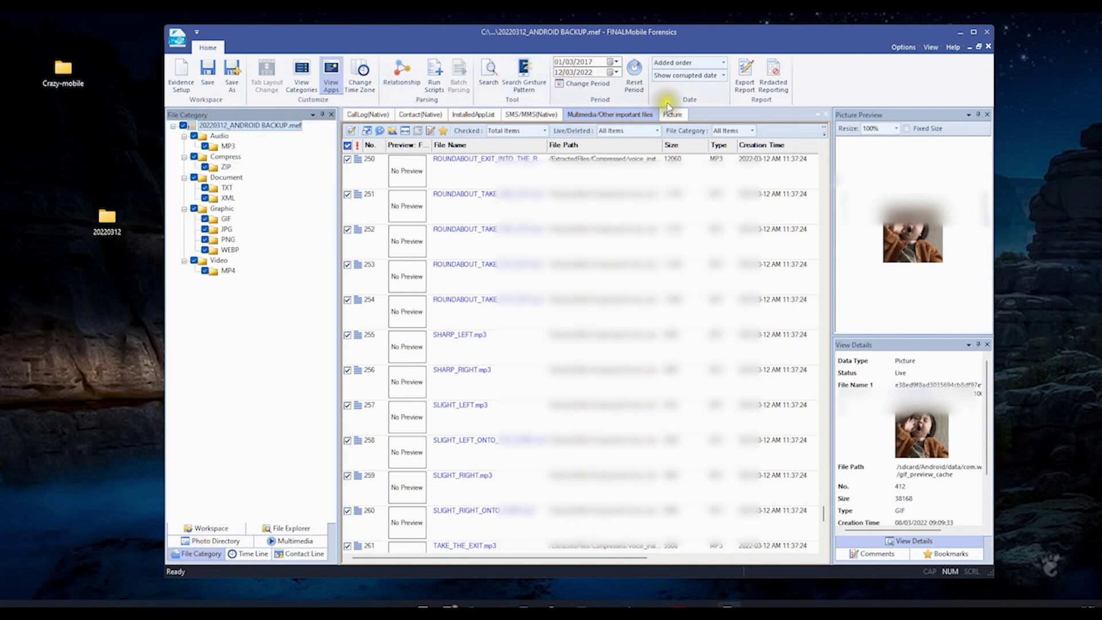
Review the native call log and Picture records with the Workspace tree shown, and switch to the Photo Directory view.
left_click(361, 118)
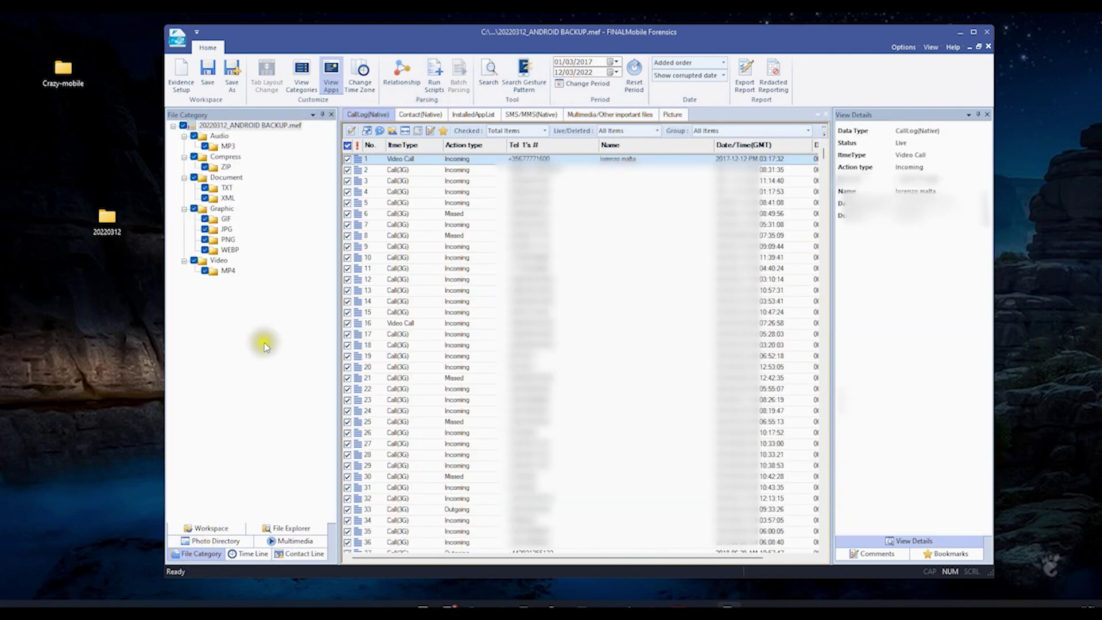
left_click(208, 528)
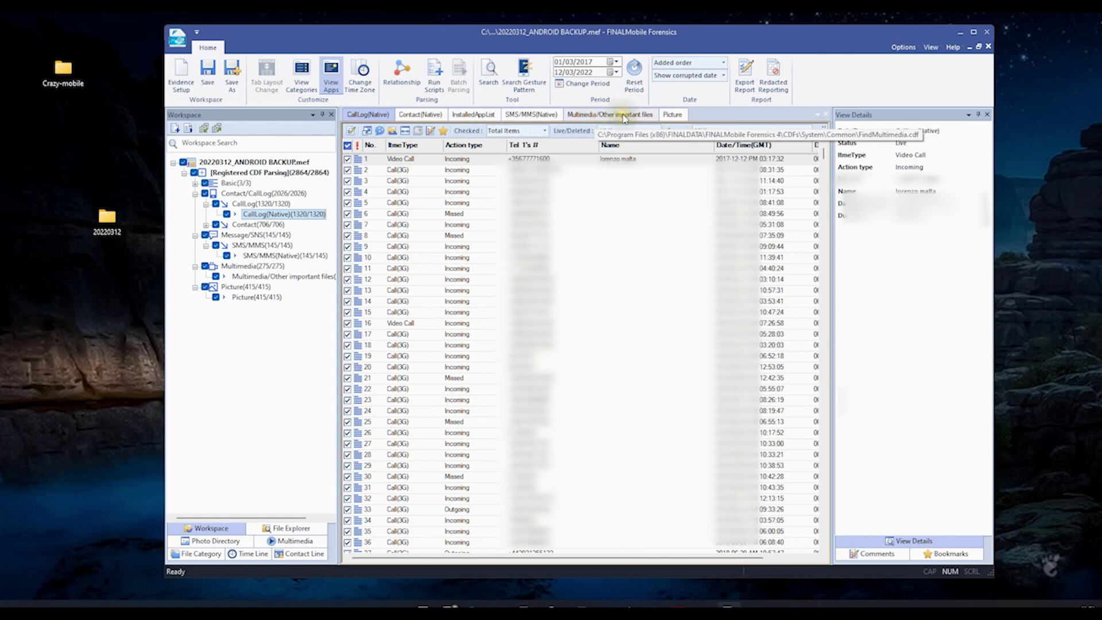
left_click(670, 114)
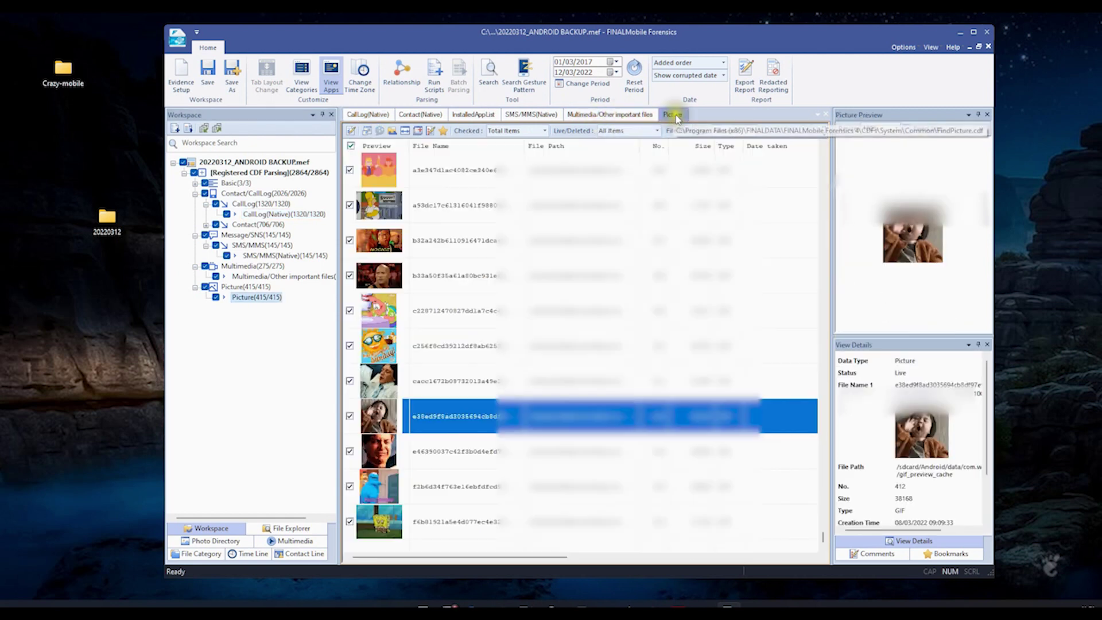
left_click(371, 115)
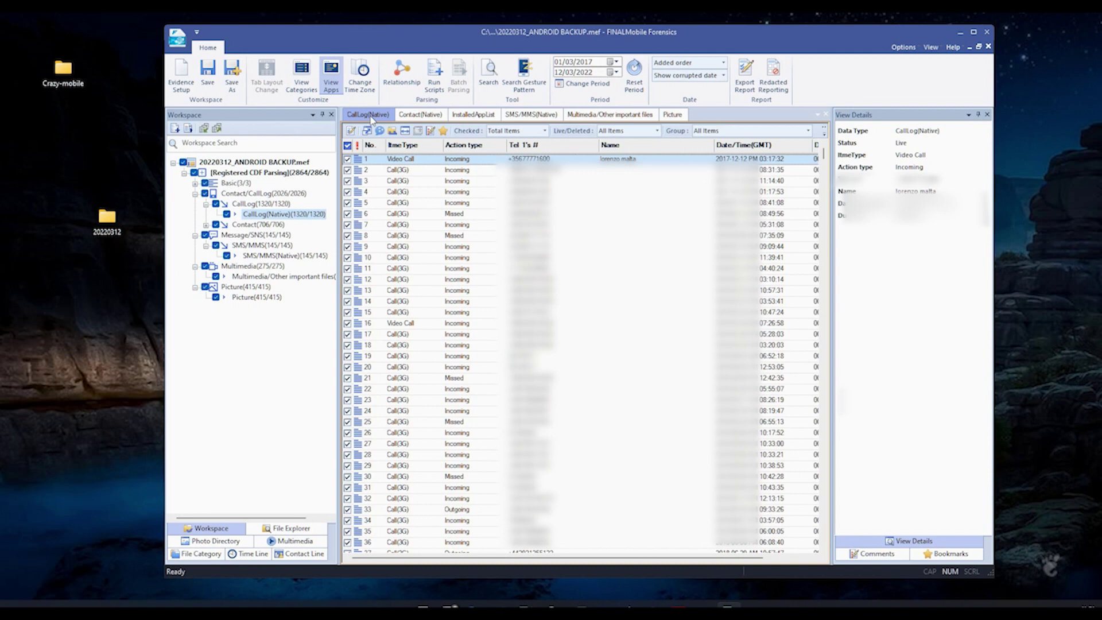
scroll(525, 402, "down", 17)
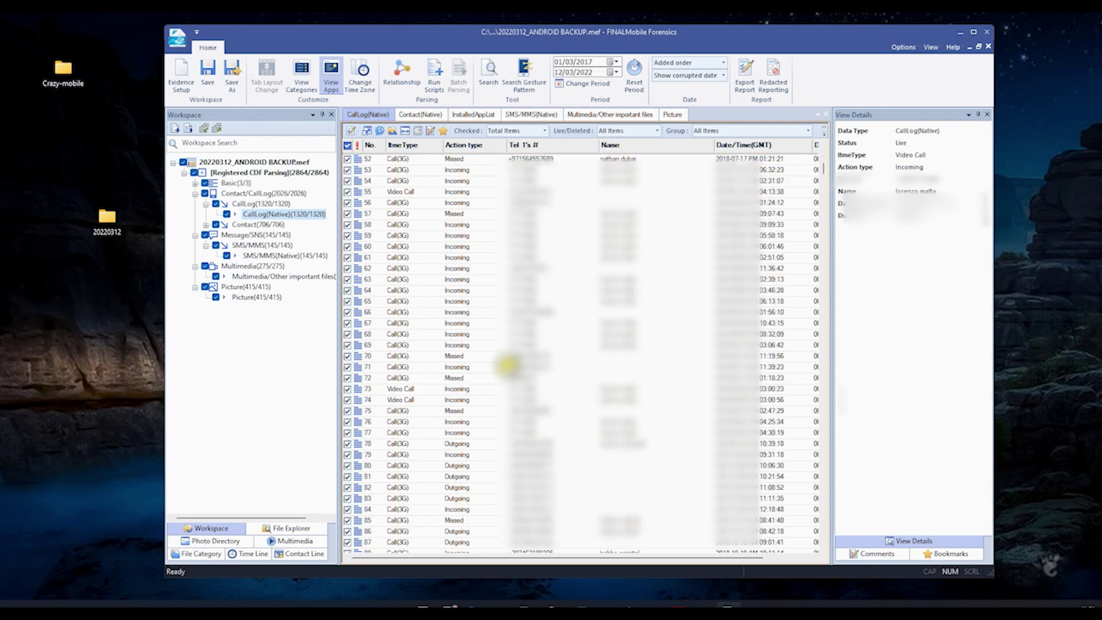
left_click(218, 541)
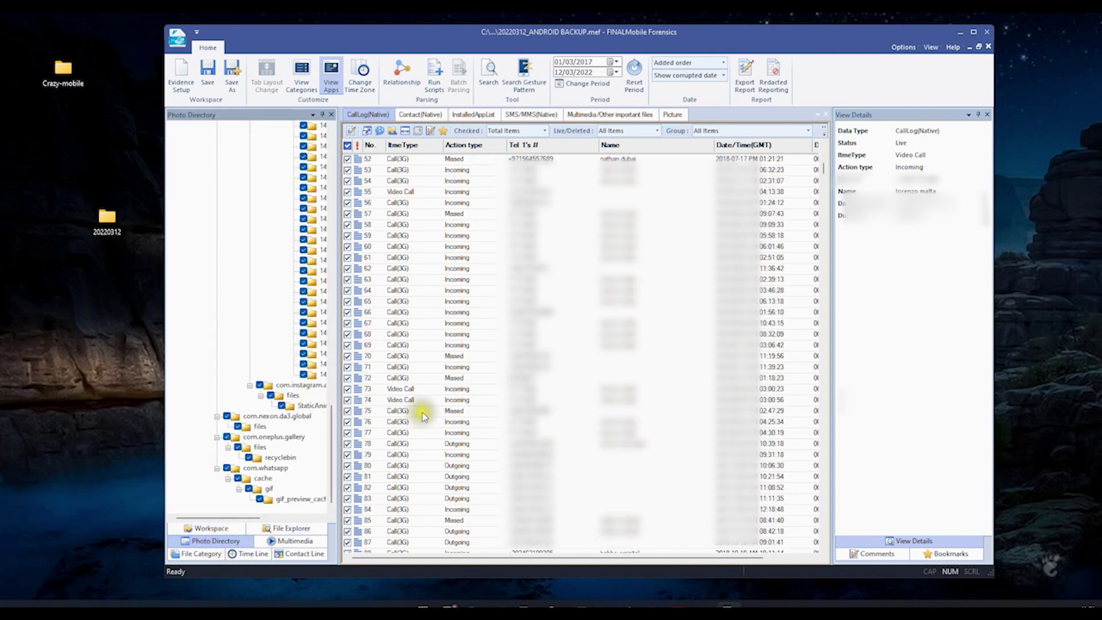
Open the export folder selection for GIF number 412 in the Picture records and cancel it.
left_click(673, 114)
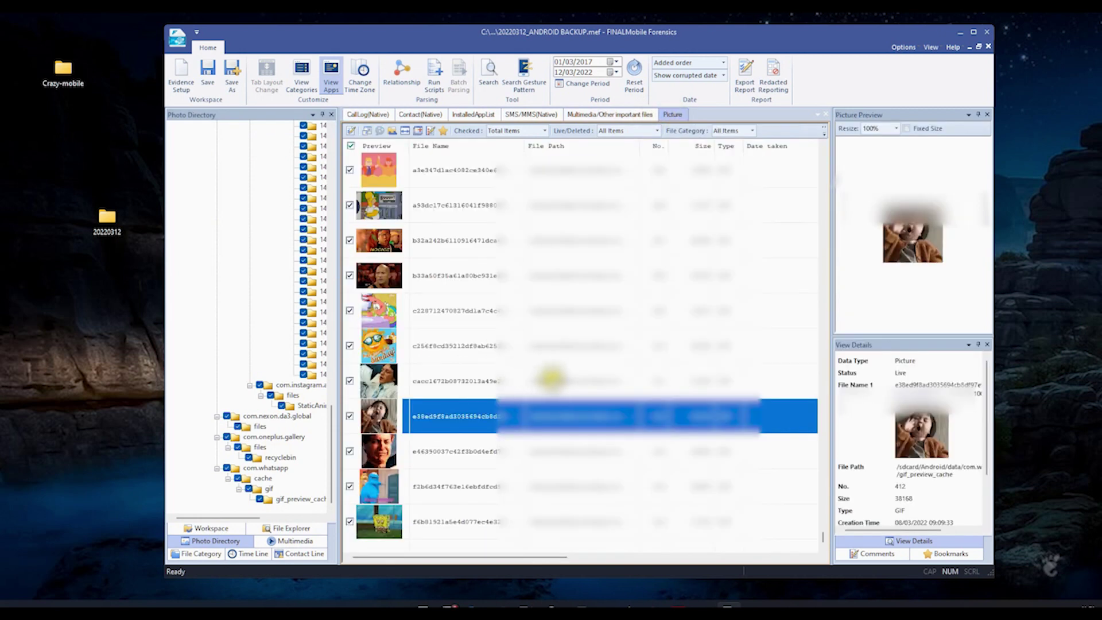
right_click(463, 421)
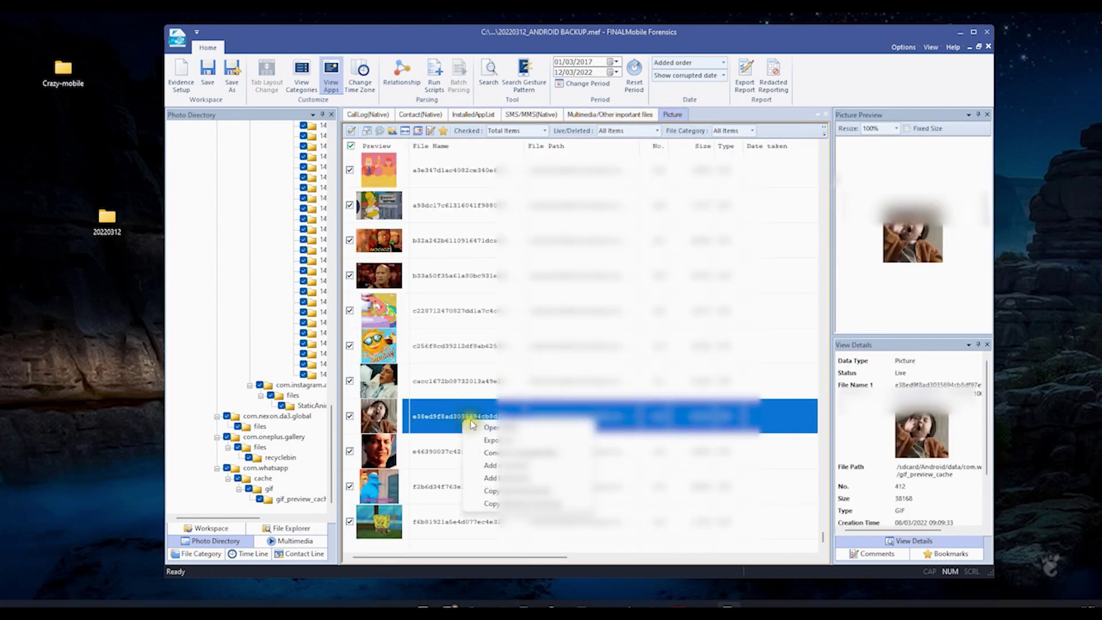
left_click(515, 440)
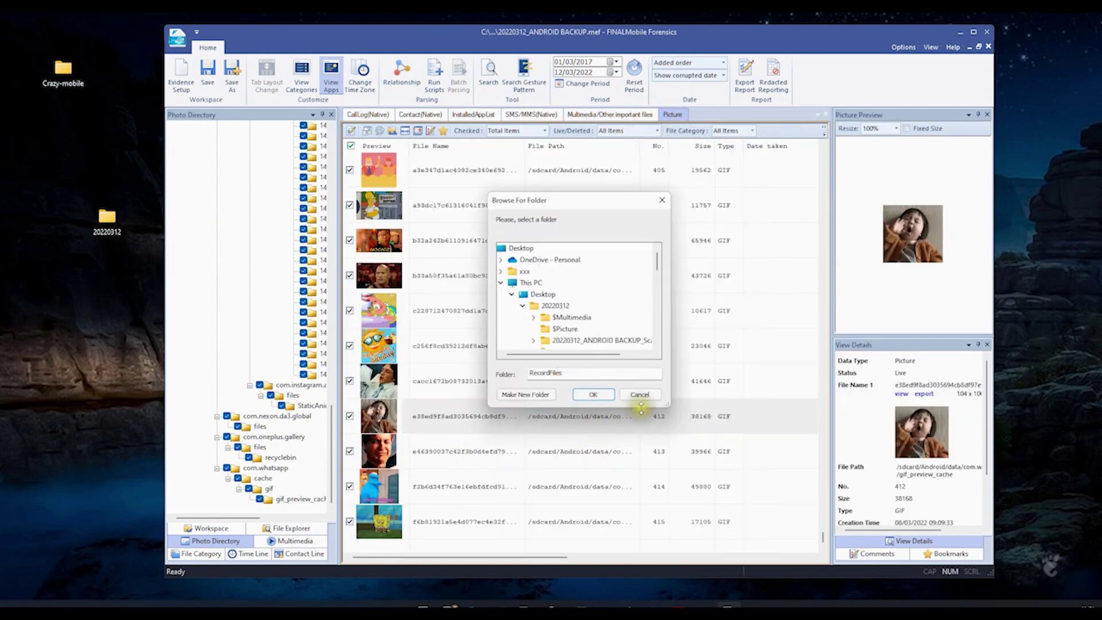
left_click(641, 396)
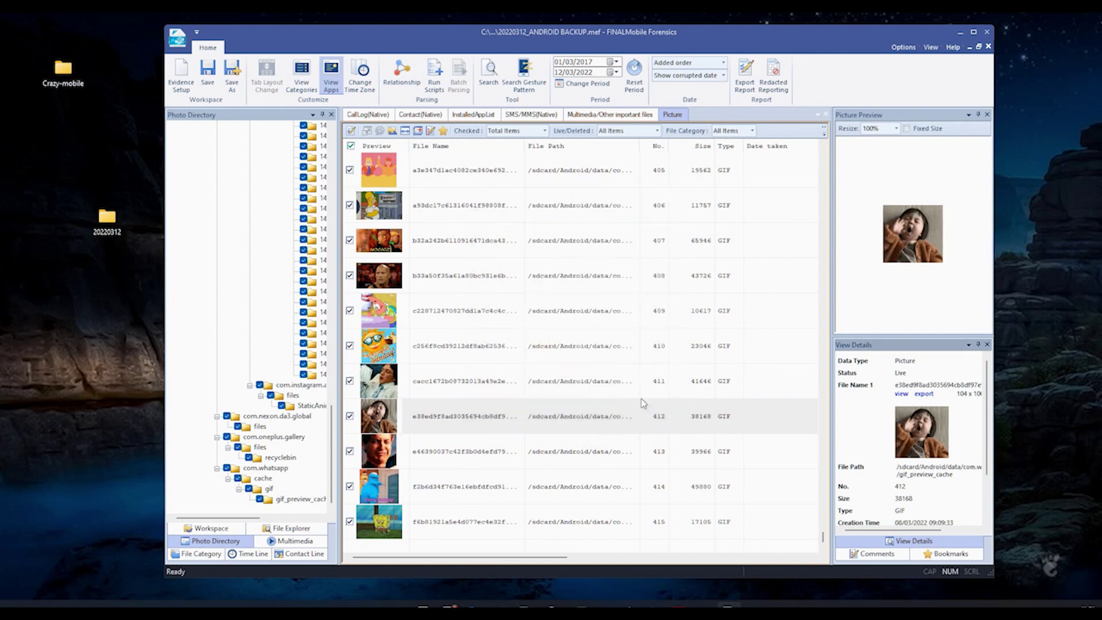